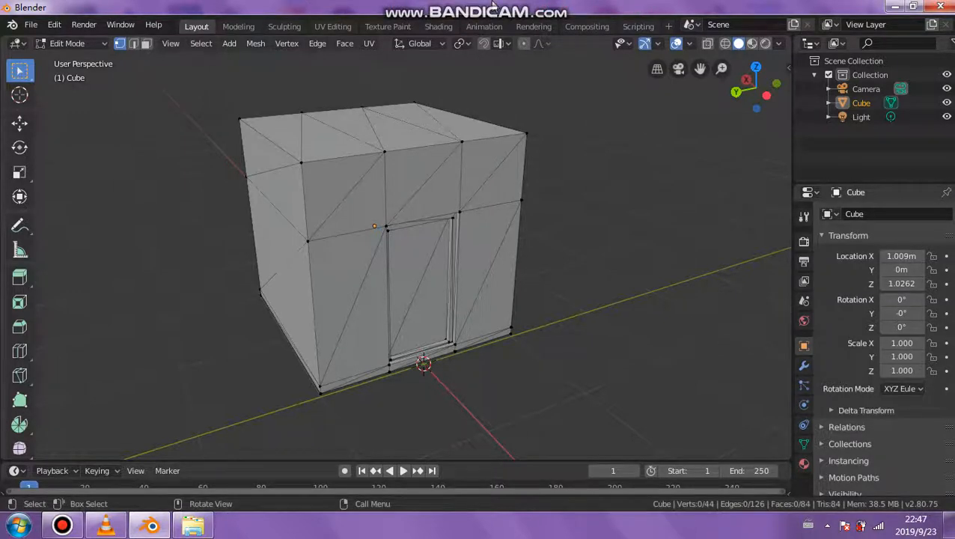
# Step: Switch the cube with the door opening from Edit Mode to Object Mode
pyautogui.moveTo(450, 207); pyautogui.dragTo(448, 243, button='middle')
pyautogui.scroll(3, 420, 253)
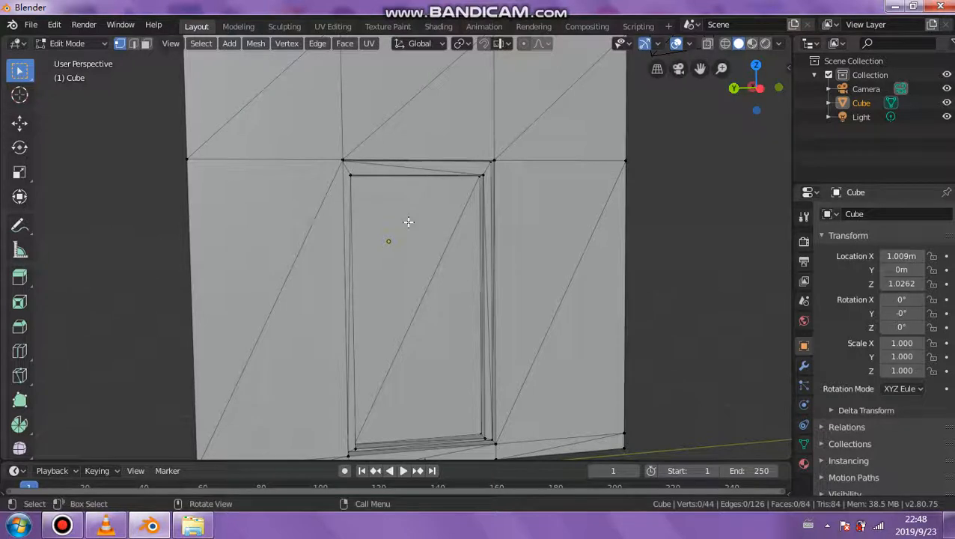
pyautogui.scroll(-1, 409, 222)
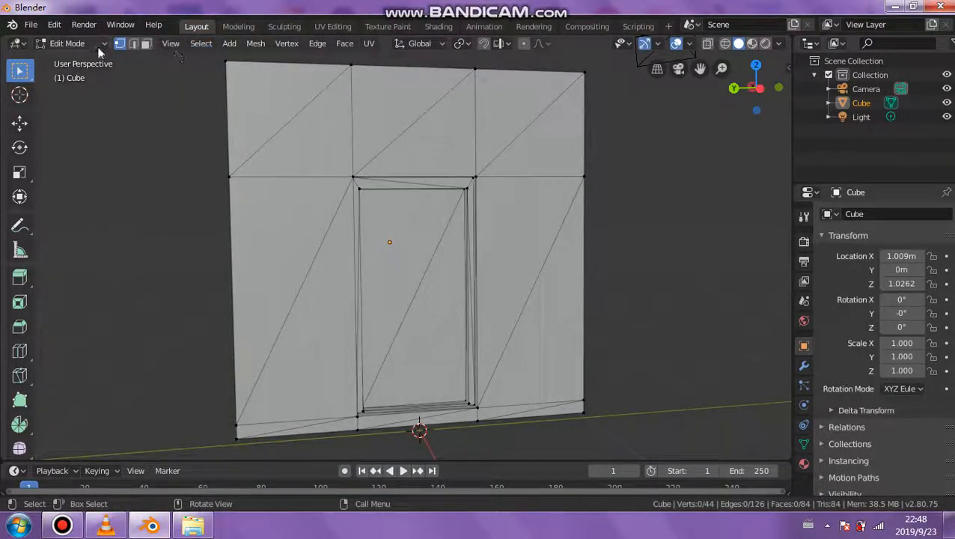
pyautogui.click(72, 43)
pyautogui.click(64, 57)
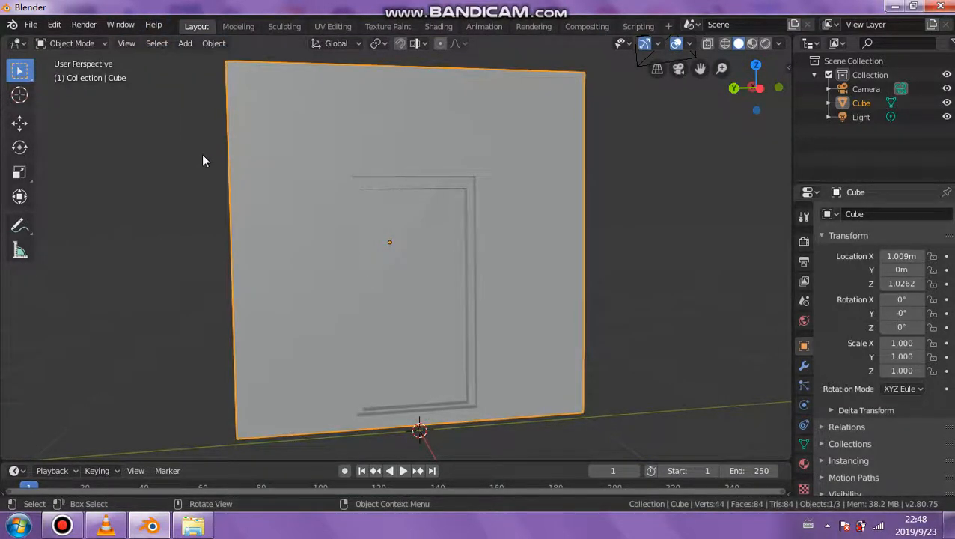
pyautogui.moveTo(202, 160); pyautogui.dragTo(198, 82, button='middle')
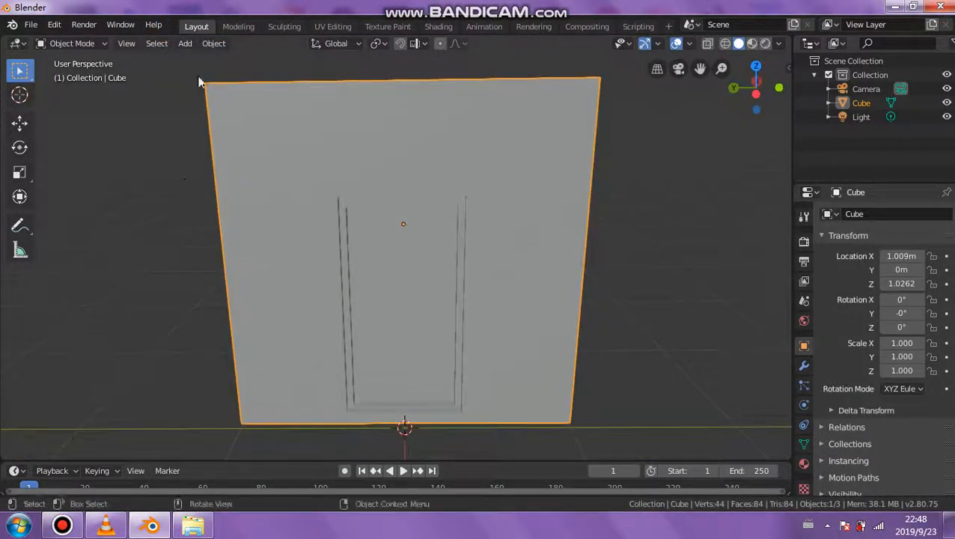
# Step: Open the Texture Paint workspace and widen the properties area by narrowing the viewport and image editor
pyautogui.click(376, 28)
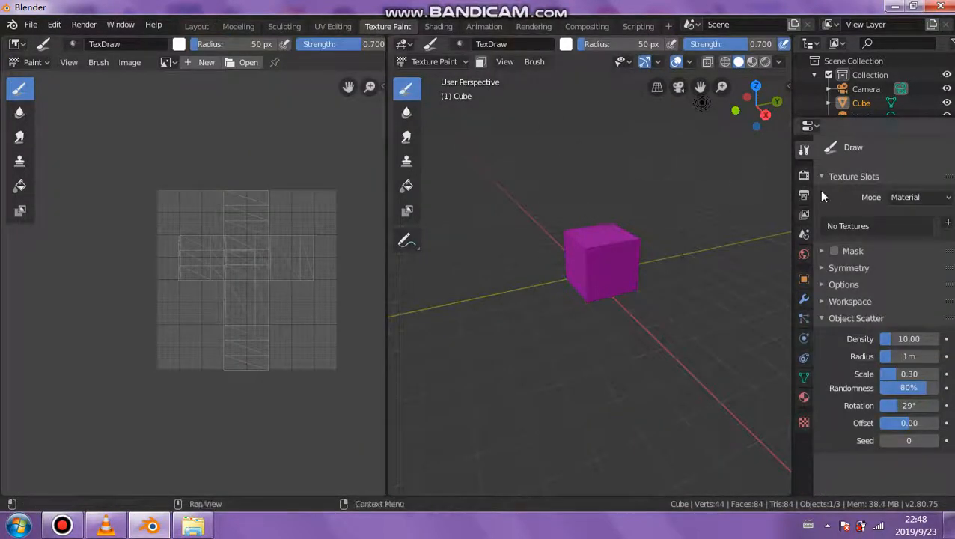
pyautogui.moveTo(789, 180); pyautogui.dragTo(615, 181)
pyautogui.moveTo(387, 170); pyautogui.dragTo(287, 174)
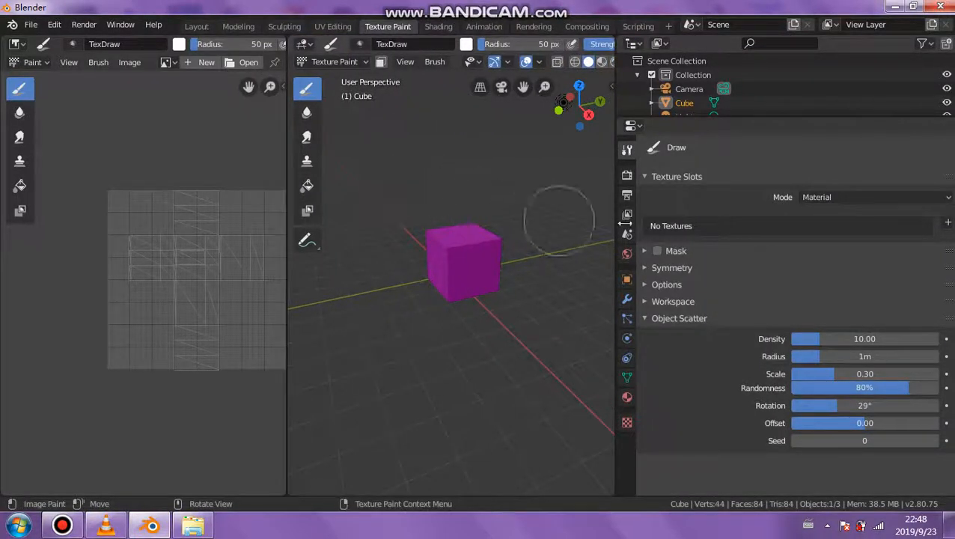
# Step: Add a Base Color texture paint slot to the cube with a yellow fill colour
pyautogui.click(947, 223)
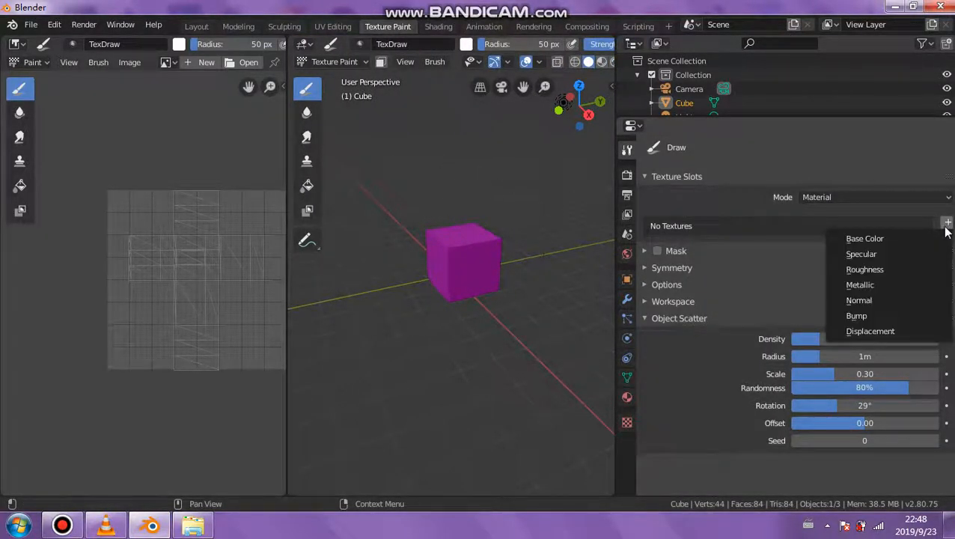
pyautogui.click(877, 238)
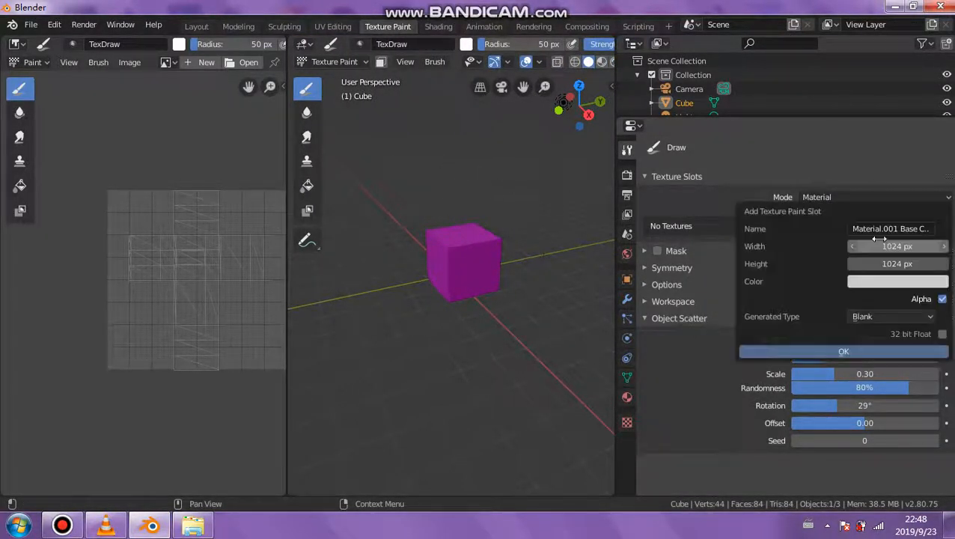
pyautogui.click(887, 281)
pyautogui.click(852, 145)
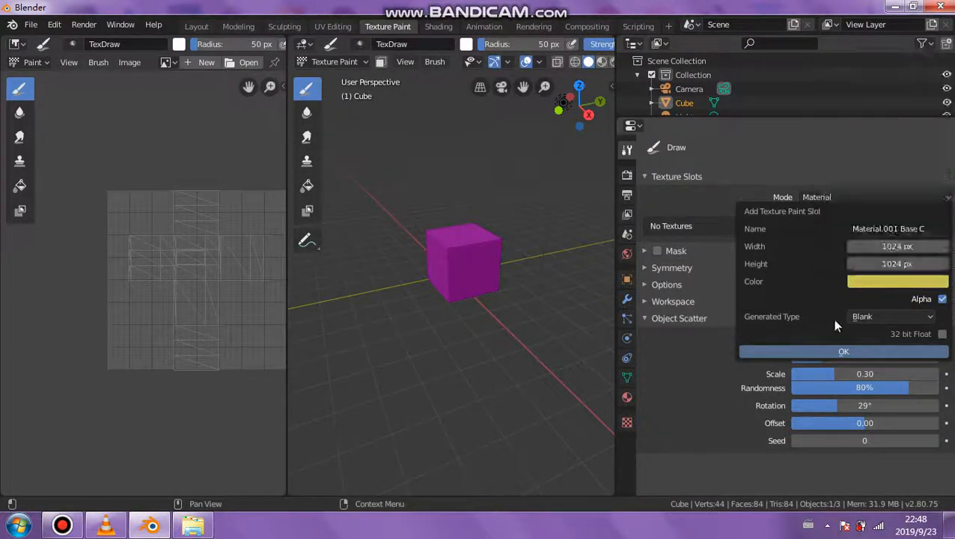
pyautogui.click(824, 351)
# Step: Create a new brush texture and load the image NK.jpg from C:\ into it
pyautogui.moveTo(502, 287); pyautogui.dragTo(478, 271, button='middle')
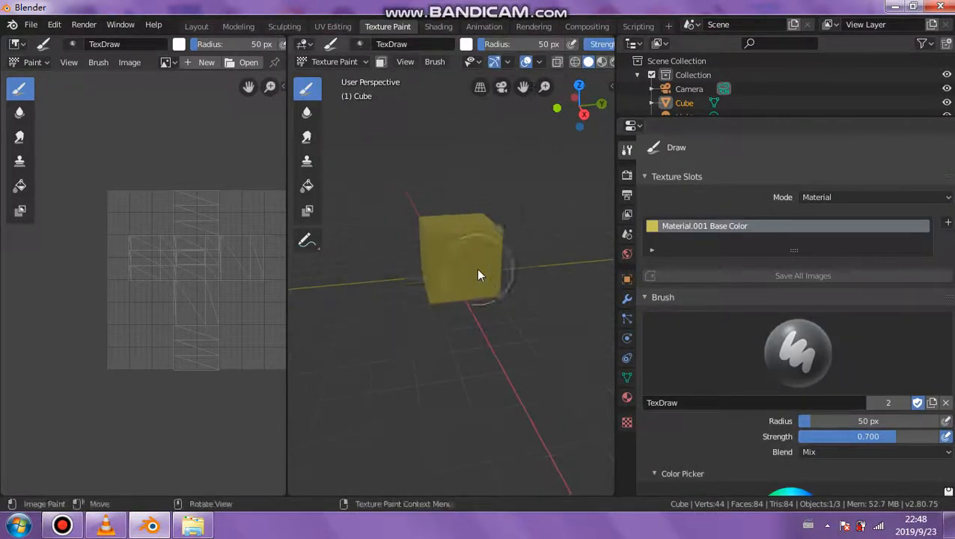
pyautogui.scroll(5, 479, 271)
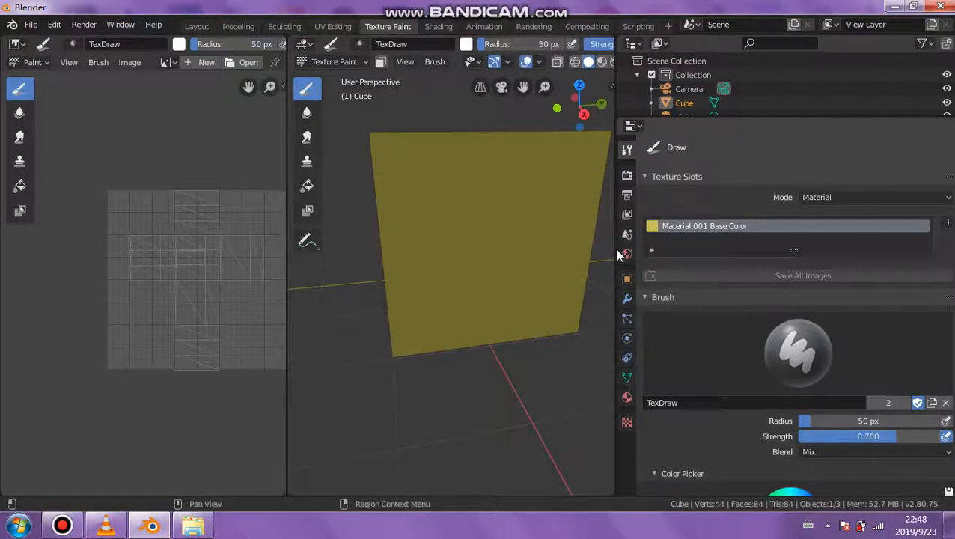
pyautogui.moveTo(613, 253); pyautogui.dragTo(740, 254)
pyautogui.keyDown('shift'); pyautogui.moveTo(674, 255); pyautogui.dragTo(616, 274, button='middle'); pyautogui.keyUp('shift')
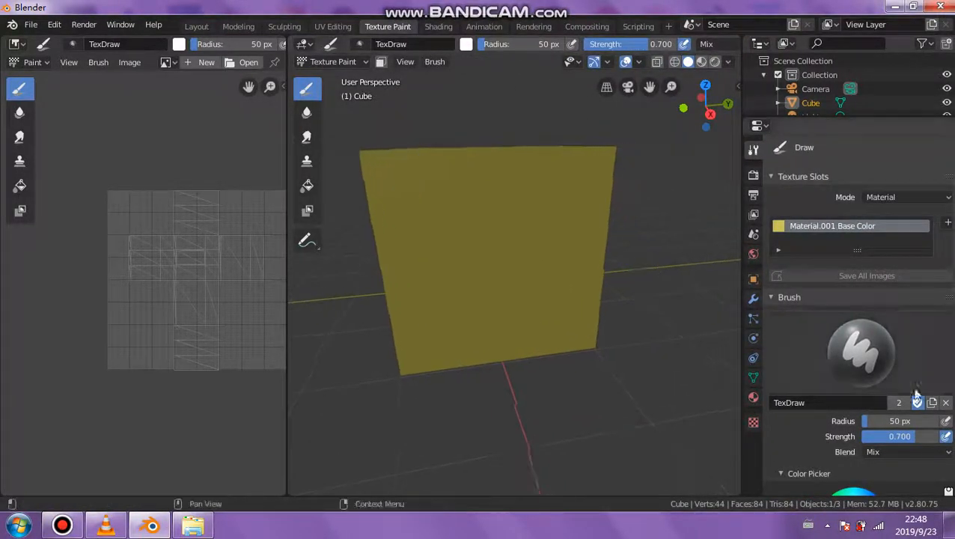
pyautogui.click(753, 424)
pyautogui.click(863, 171)
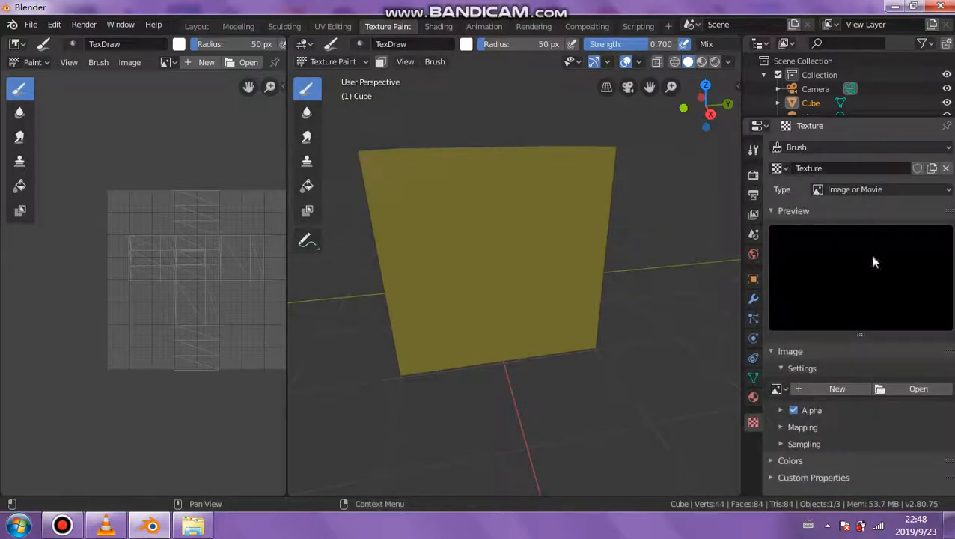
pyautogui.click(897, 388)
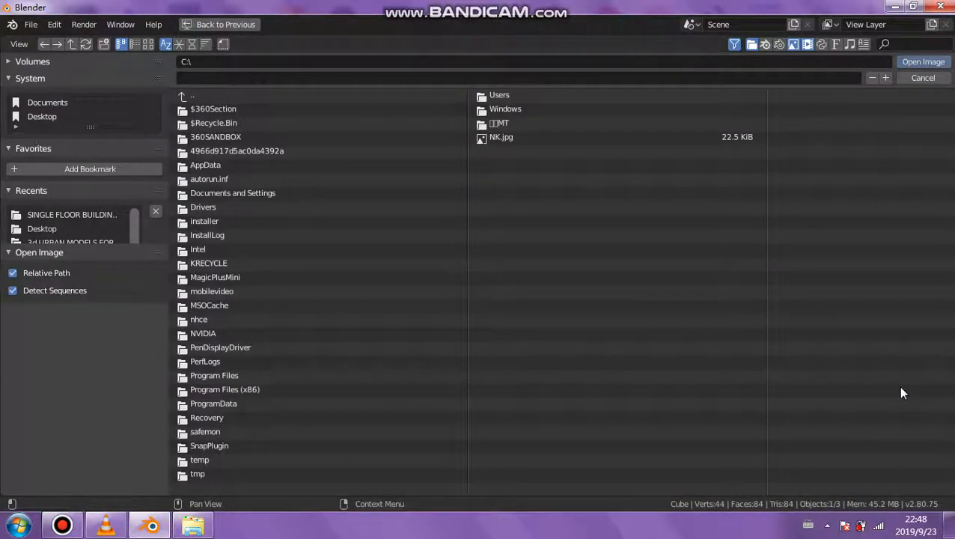
pyautogui.doubleClick(492, 139)
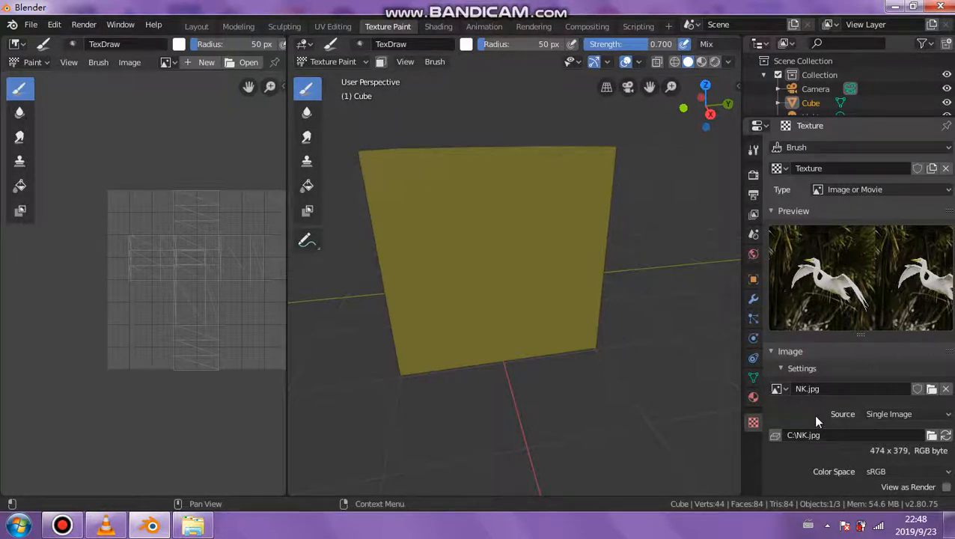
# Step: Set the brush texture's mapping to Stencil and enlarge the 3D viewport at the image editor's expense
pyautogui.scroll(-1, 813, 413)
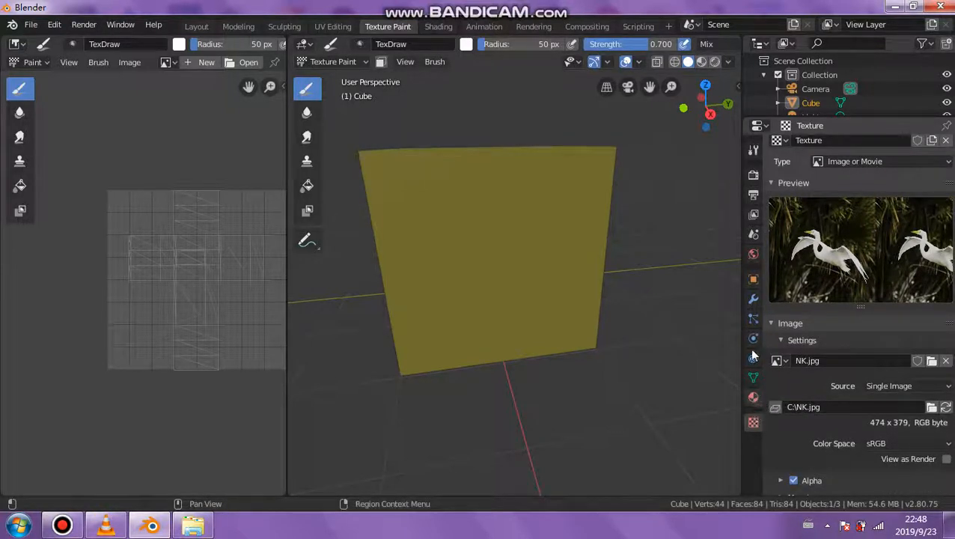
pyautogui.click(753, 151)
pyautogui.scroll(-5, 726, 371)
pyautogui.scroll(-9, 795, 401)
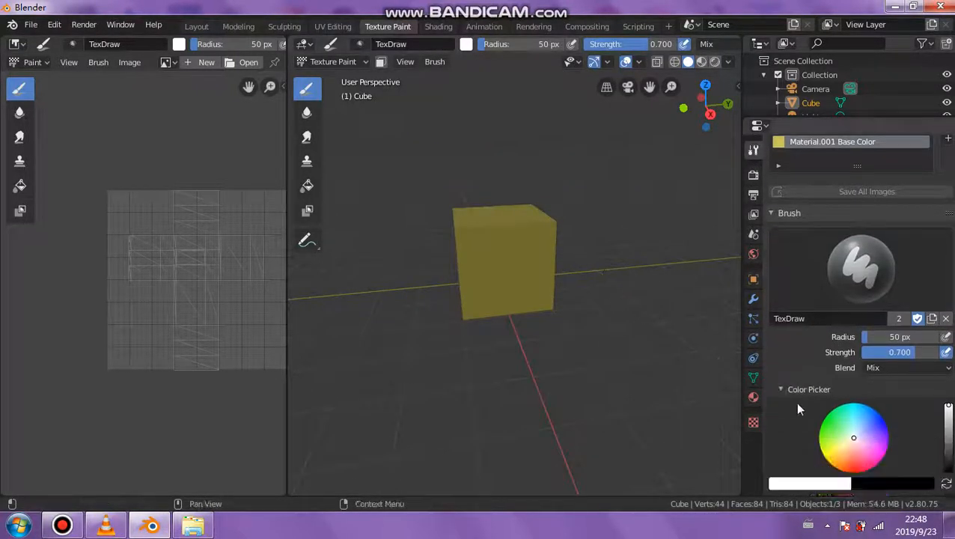
pyautogui.click(770, 376)
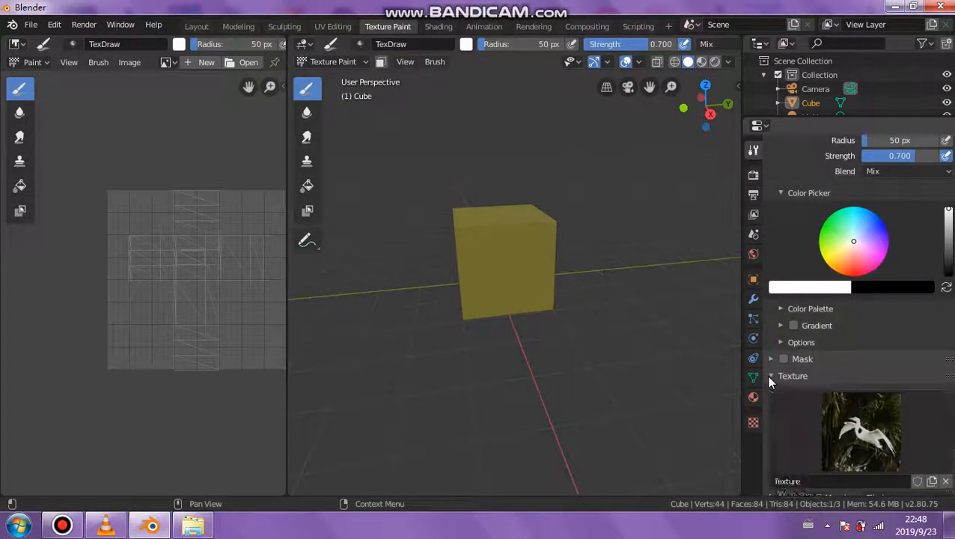
pyautogui.scroll(-3, 775, 385)
pyautogui.click(928, 414)
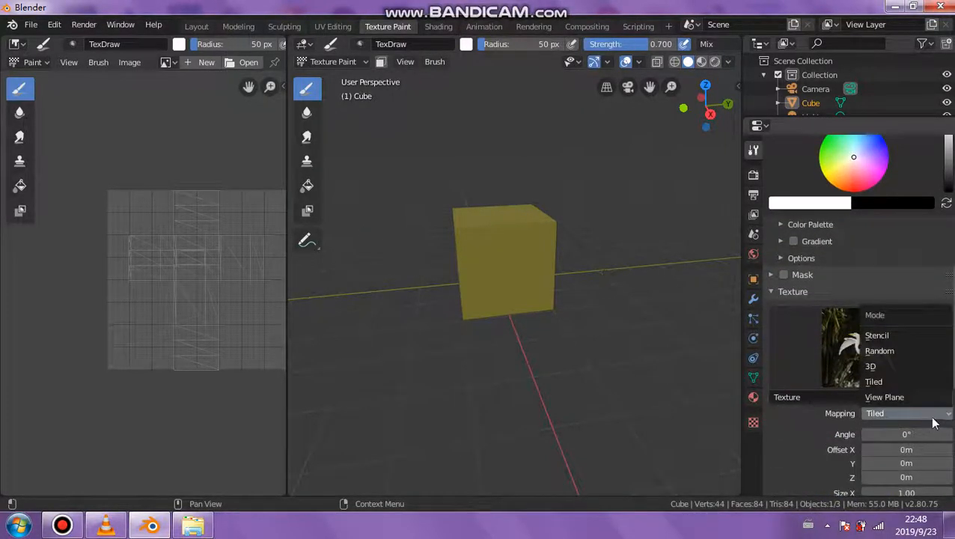
pyautogui.click(933, 337)
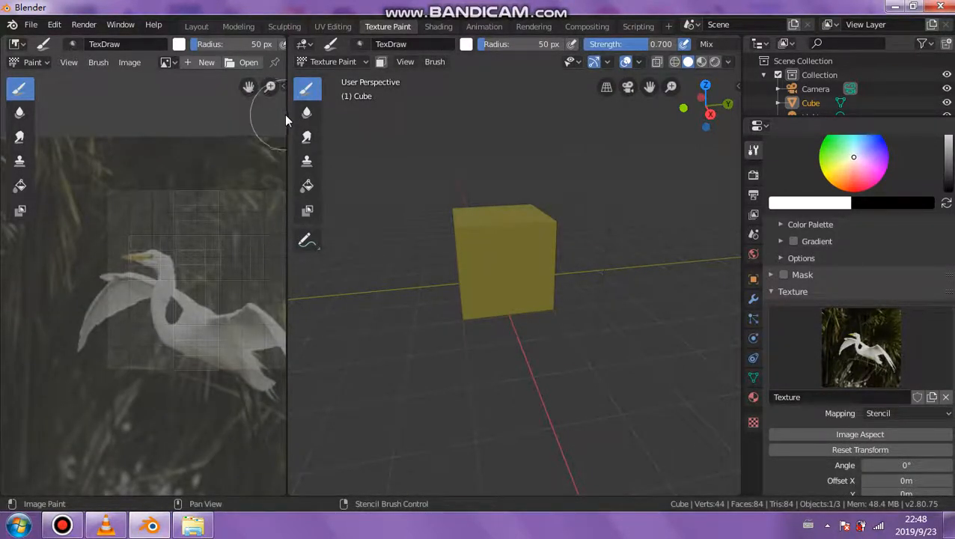
pyautogui.moveTo(286, 114); pyautogui.dragTo(117, 122)
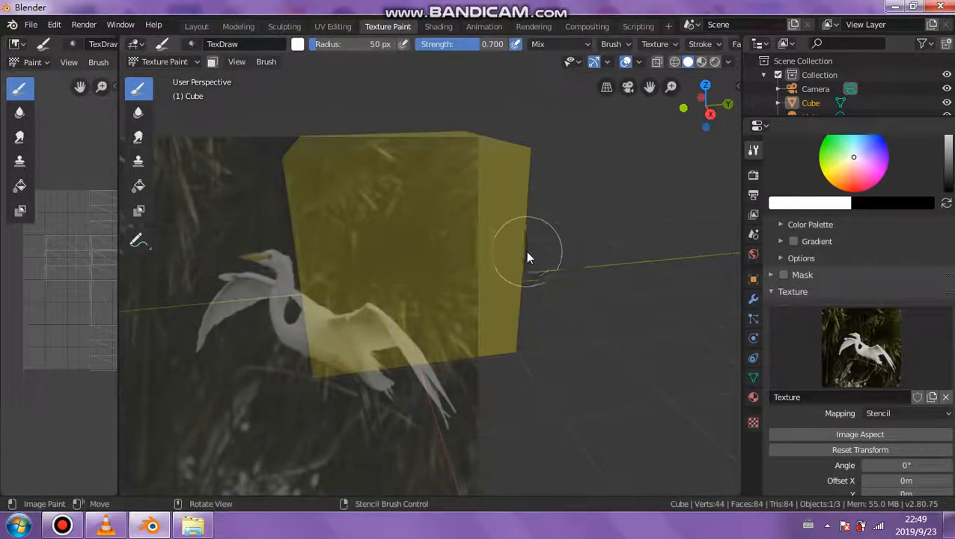
# Step: Try to move the stencil image over the cube and rotate it to about 12.6°
pyautogui.moveTo(377, 286)
pyautogui.keyDown('shift'); pyautogui.mouseDown(button='middle')
pyautogui.moveTo(384, 287)
pyautogui.moveTo(372, 290)
pyautogui.mouseUp(button='middle'); pyautogui.keyUp('shift')
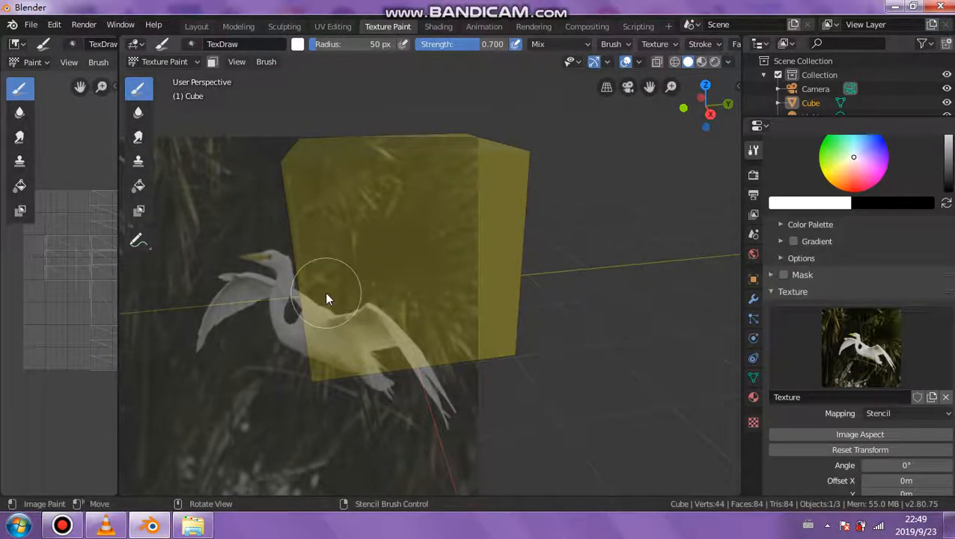
pyautogui.moveTo(325, 292)
pyautogui.keyDown('shift'); pyautogui.mouseDown(button='middle')
pyautogui.moveTo(349, 290)
pyautogui.moveTo(314, 297)
pyautogui.mouseUp(button='middle'); pyautogui.keyUp('shift')
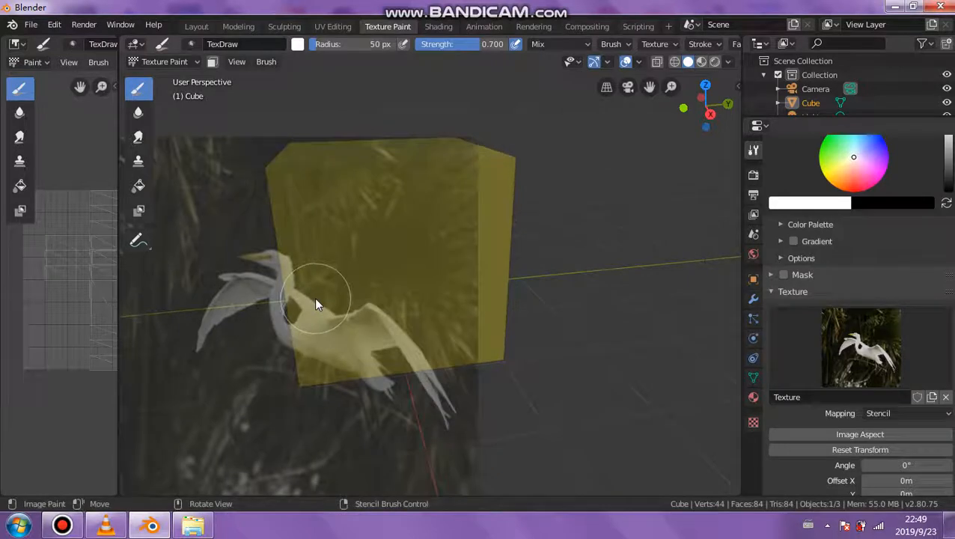
pyautogui.moveTo(315, 297); pyautogui.dragTo(364, 245, button='right')
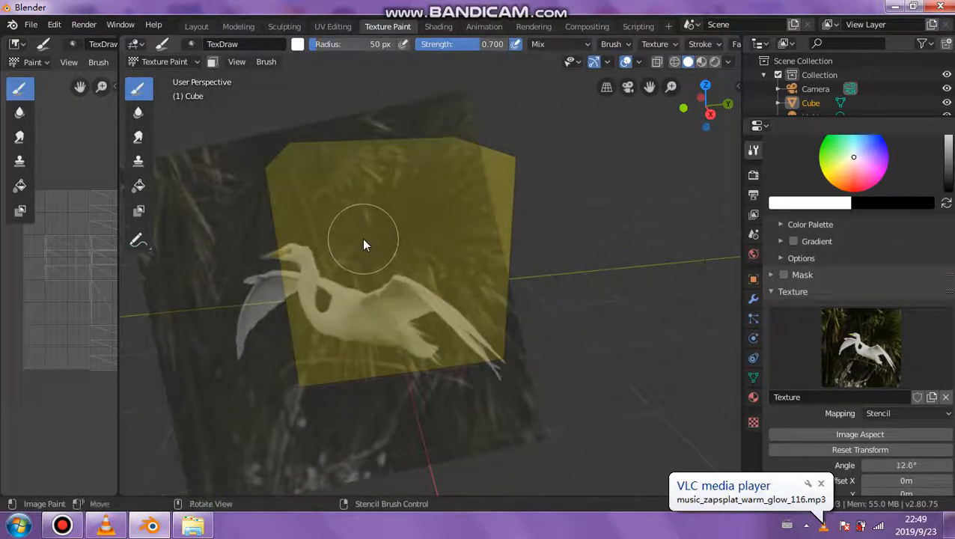
pyautogui.hotkey('ctrl', 'z')
pyautogui.rightClick(378, 247)
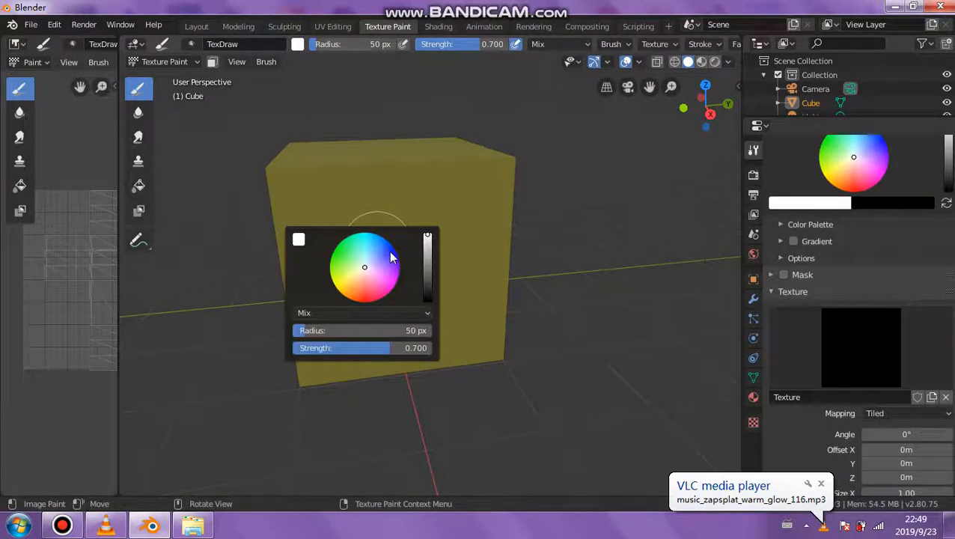
# Step: Set the brush texture's mapping back to Stencil and reload NK.jpg as its image
pyautogui.click(928, 416)
pyautogui.click(912, 335)
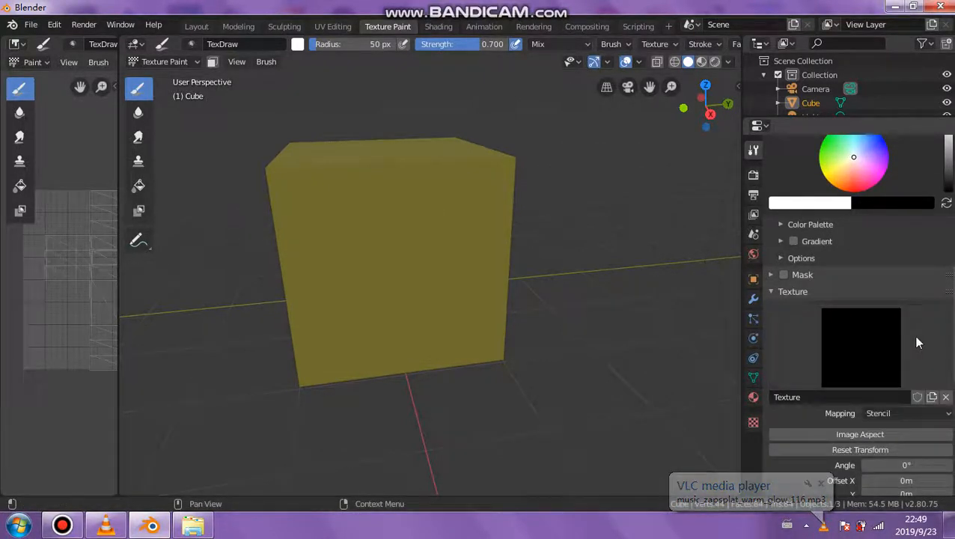
pyautogui.click(753, 422)
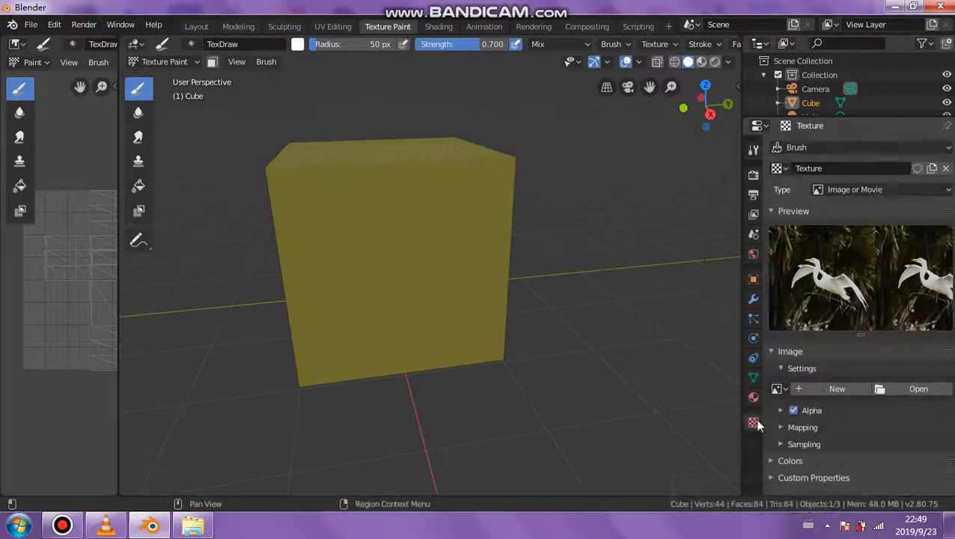
pyautogui.click(886, 390)
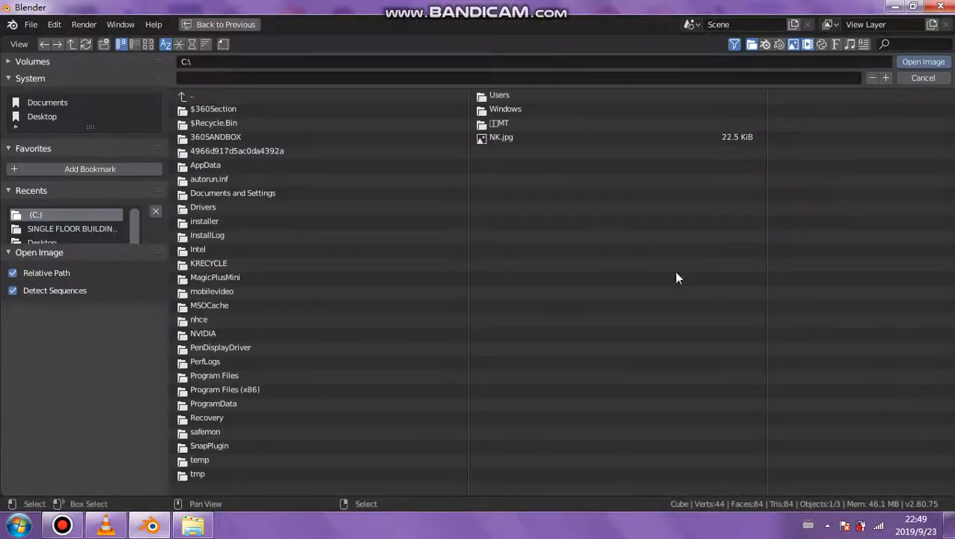
pyautogui.doubleClick(505, 142)
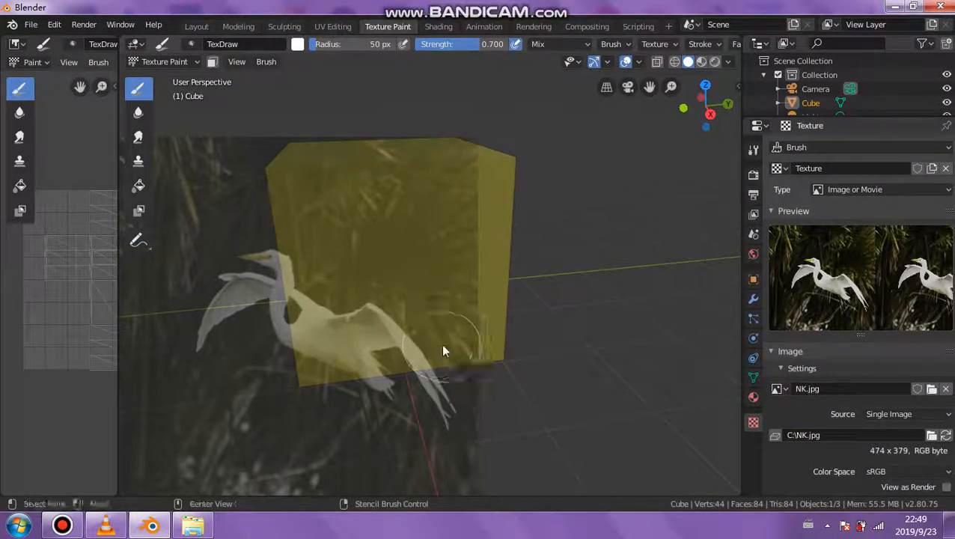
# Step: Scale the stencil image down to a small square and show the cube in Left Orthographic wireframe view
pyautogui.keyDown('shift'); pyautogui.moveTo(441, 344); pyautogui.dragTo(313, 351, button='right'); pyautogui.keyUp('shift')
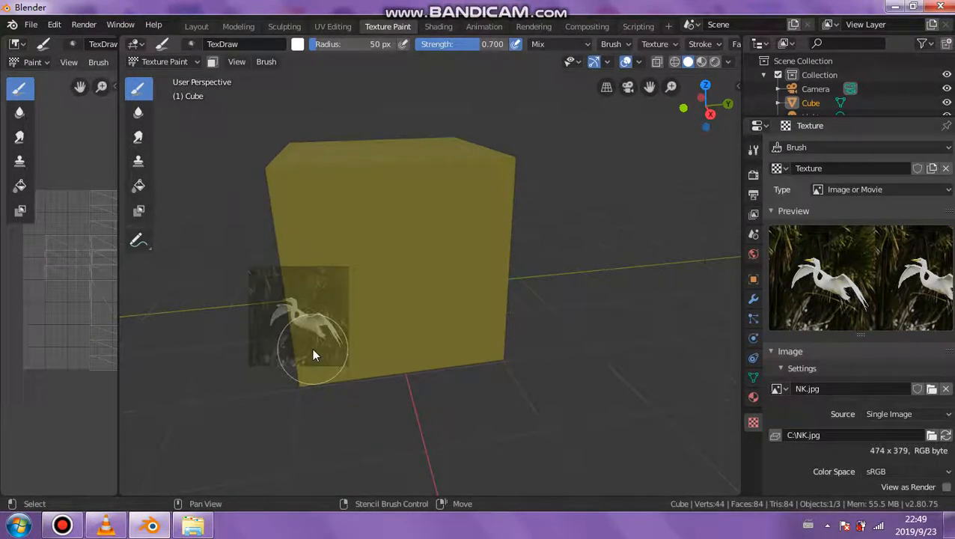
pyautogui.click(683, 108)
pyautogui.click(683, 107)
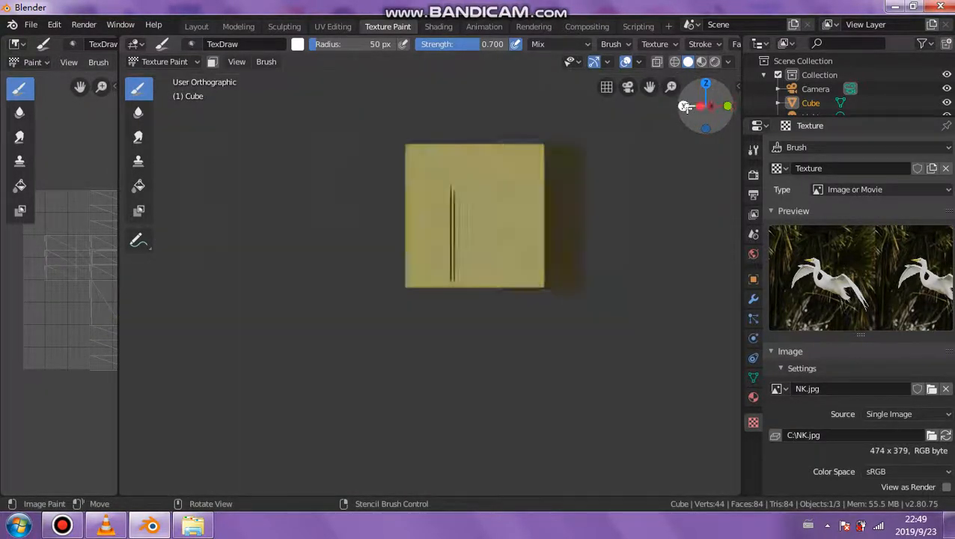
pyautogui.scroll(2, 540, 218)
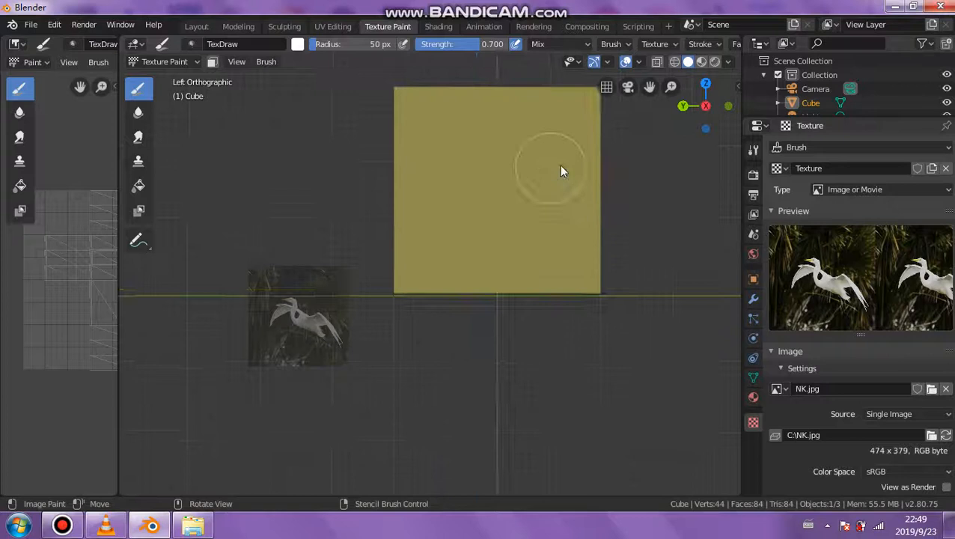
pyautogui.click(673, 63)
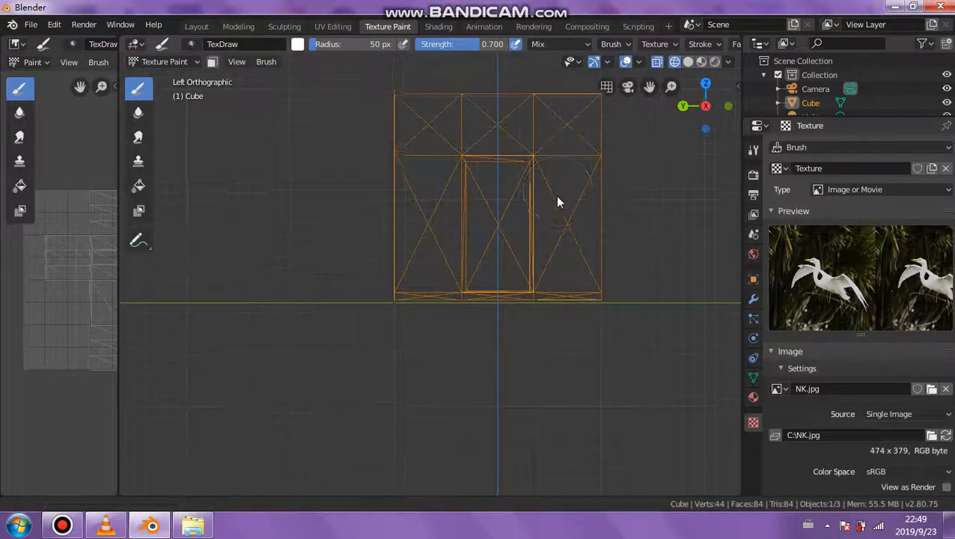
# Step: Move the stencil image inside the door opening, up against its upper corner
pyautogui.keyDown('shift'); pyautogui.moveTo(556, 195); pyautogui.dragTo(498, 257, button='middle'); pyautogui.keyUp('shift')
pyautogui.moveTo(490, 271); pyautogui.dragTo(634, 228, button='right')
pyautogui.scroll(4, 634, 228)
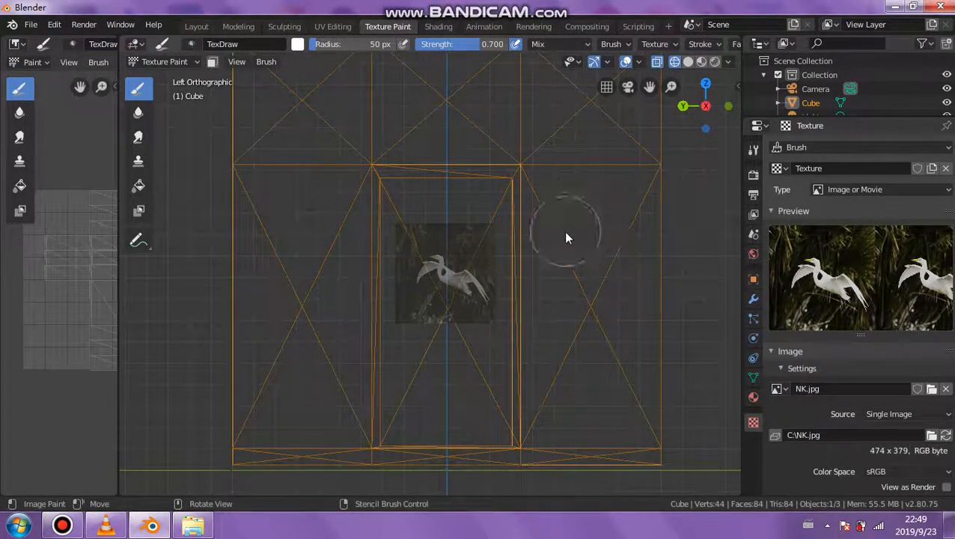
pyautogui.moveTo(564, 232); pyautogui.dragTo(563, 200, button='right')
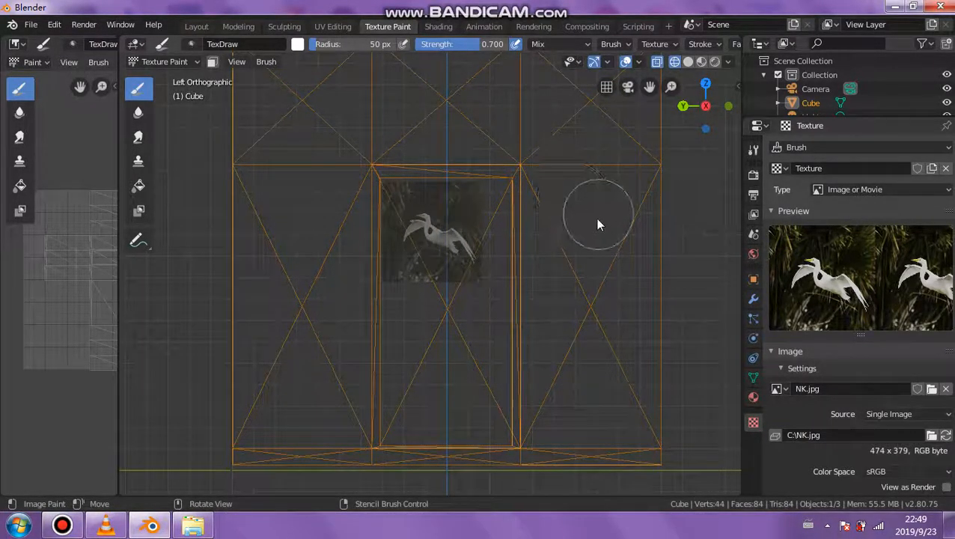
# Step: Enlarge the stencil image to span the width of the door opening and set the brush strength to 1.000
pyautogui.keyDown('shift'); pyautogui.moveTo(595, 239); pyautogui.dragTo(652, 255, button='right'); pyautogui.keyUp('shift')
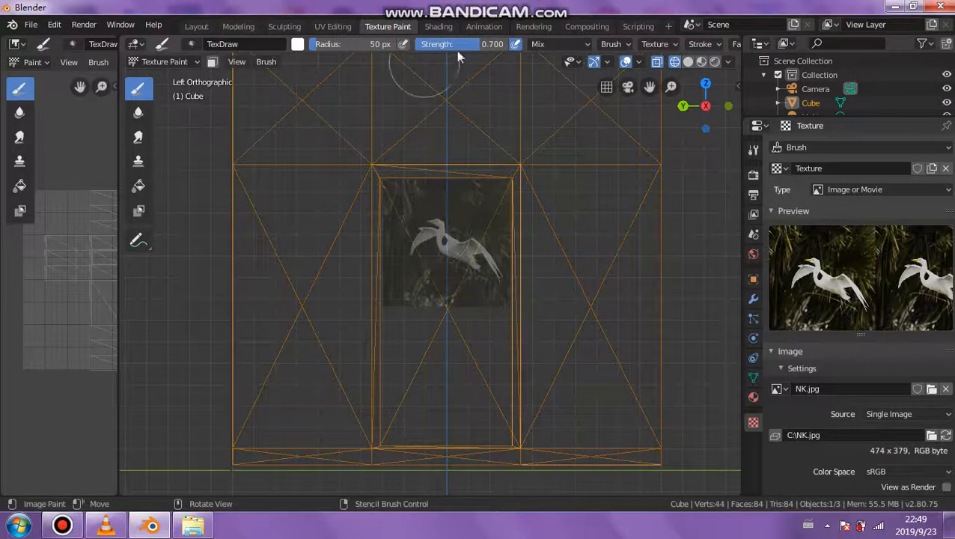
pyautogui.moveTo(457, 46); pyautogui.dragTo(509, 47)
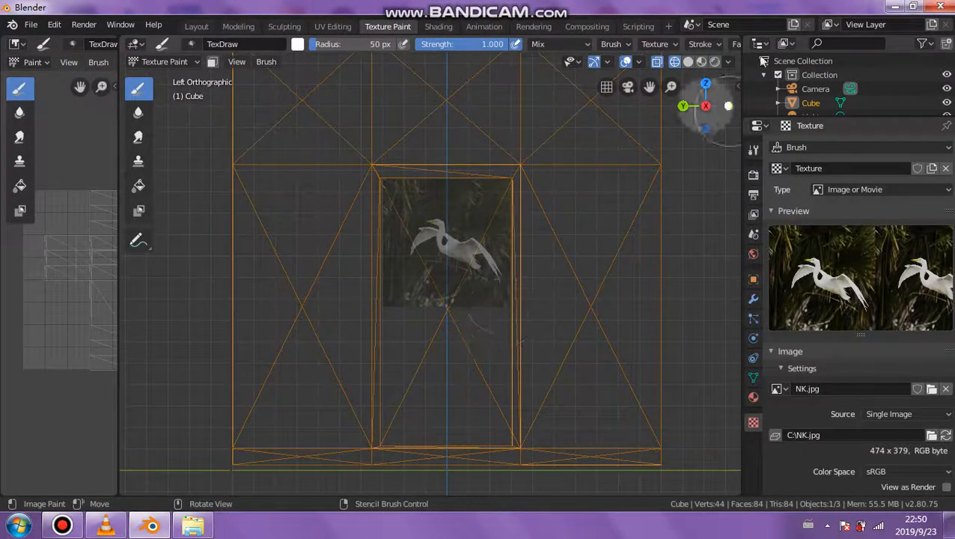
# Step: Try painting the enlarged stencil image onto the door in shaded view, undoing the strokes
pyautogui.click(715, 62)
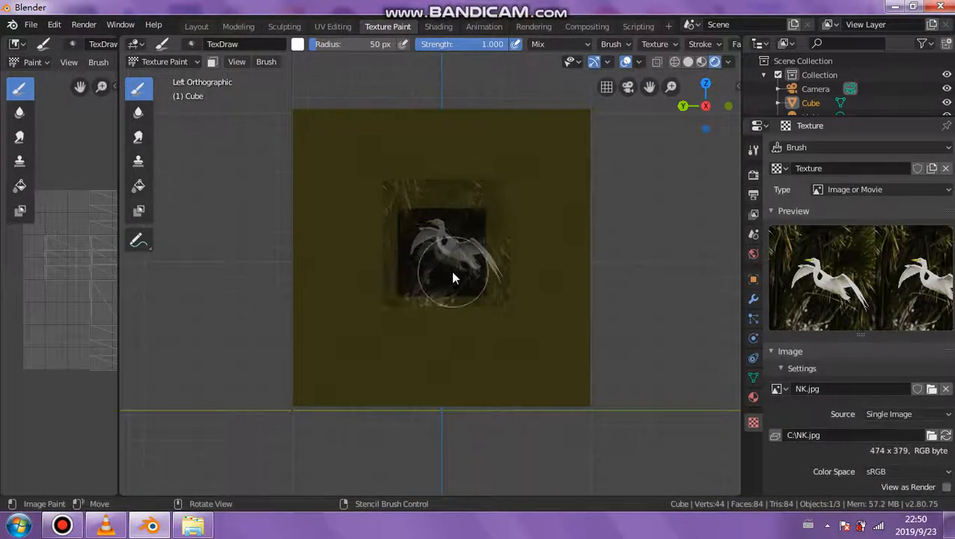
pyautogui.moveTo(452, 279)
pyautogui.mouseDown()
pyautogui.moveTo(405, 244)
pyautogui.moveTo(421, 223)
pyautogui.moveTo(438, 278)
pyautogui.mouseUp()
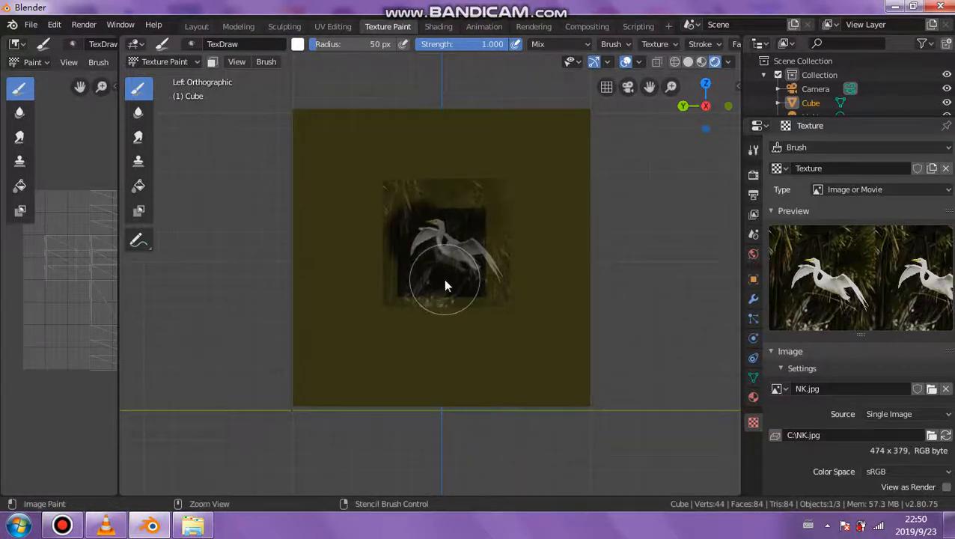
pyautogui.hotkey('ctrl', 'z')
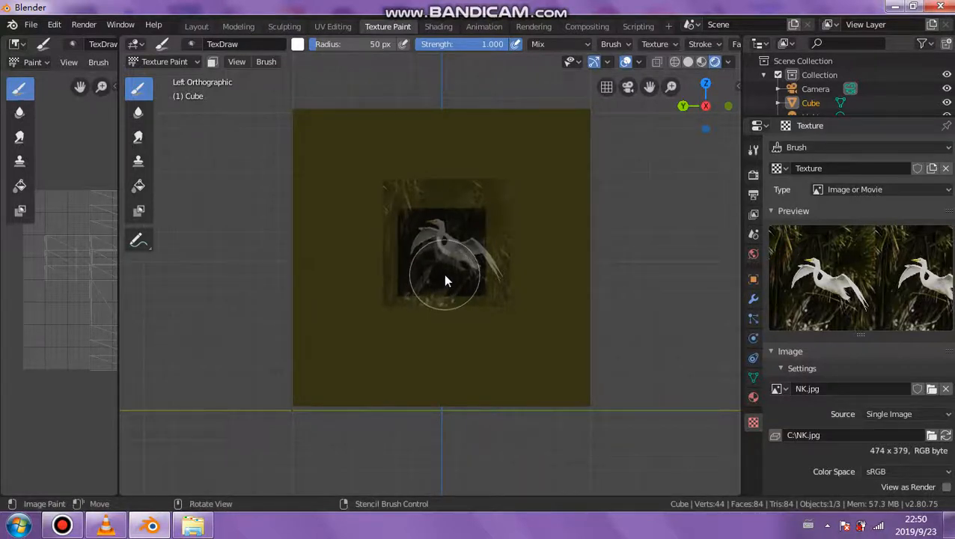
pyautogui.scroll(3, 444, 277)
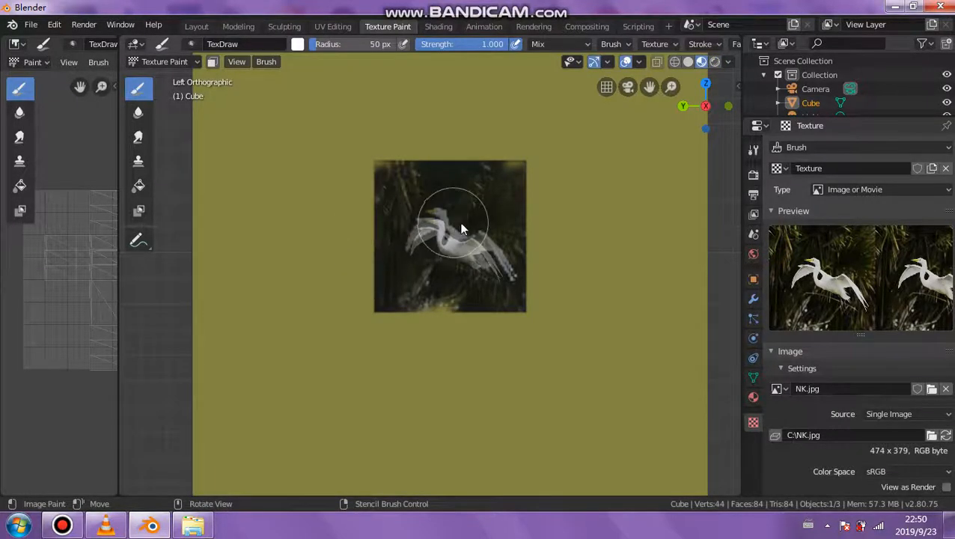
pyautogui.scroll(2, 430, 224)
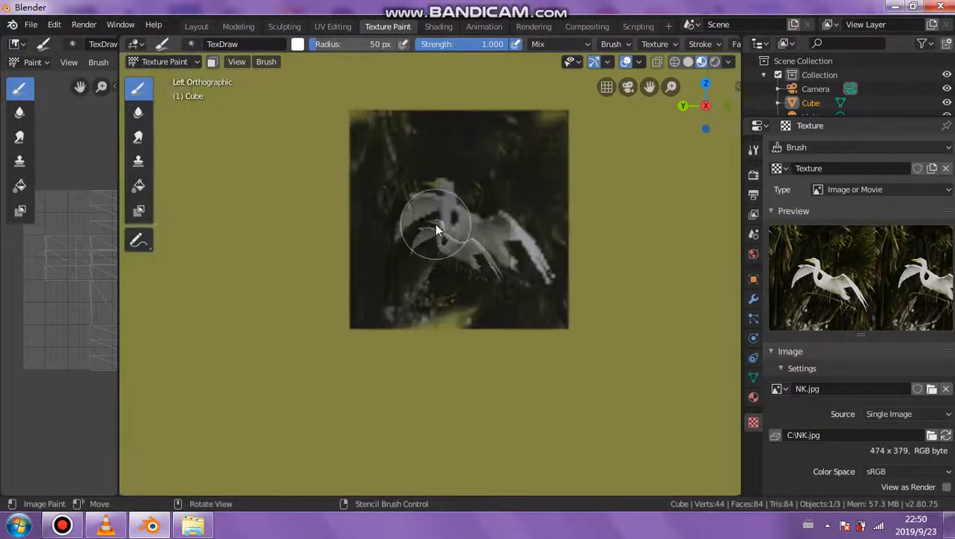
pyautogui.scroll(4, 434, 223)
pyautogui.scroll(-3, 435, 225)
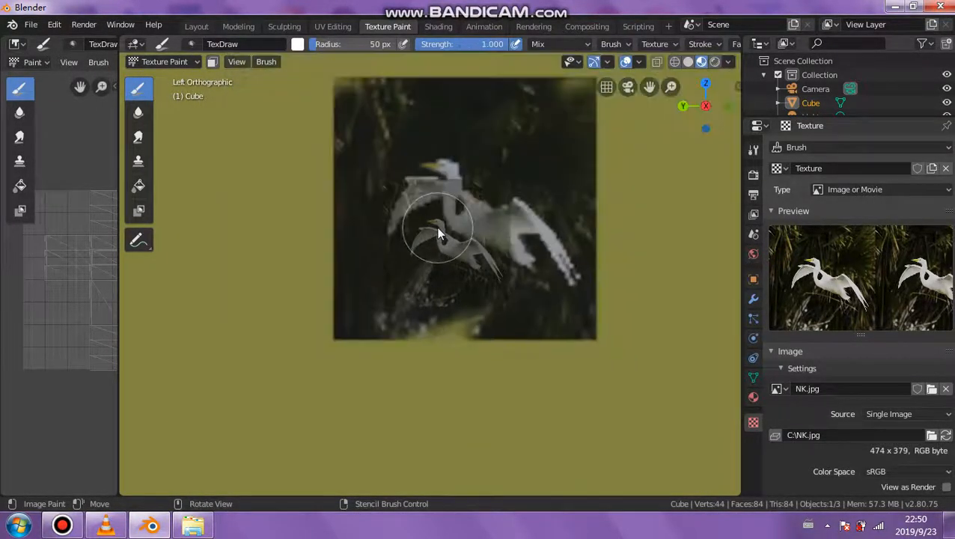
pyautogui.scroll(-4, 436, 226)
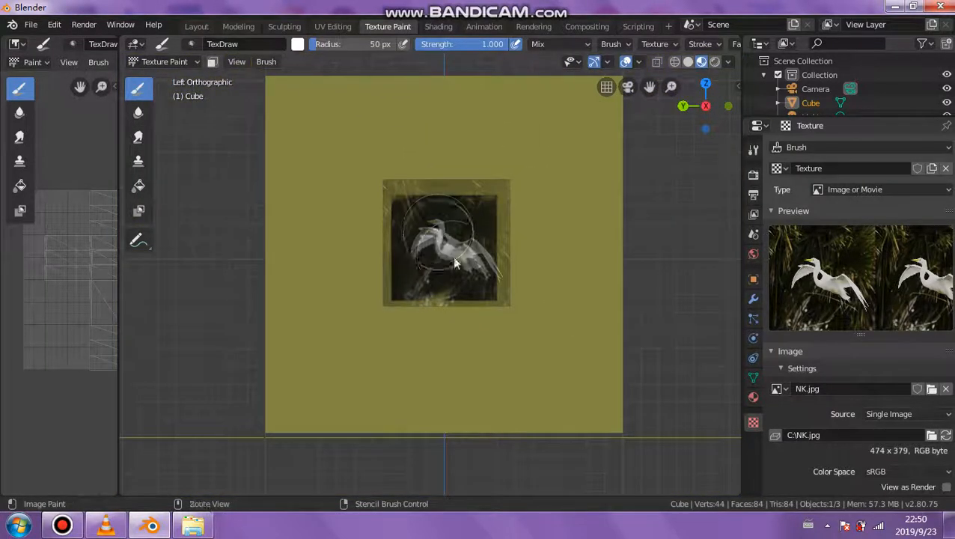
pyautogui.hotkey('ctrl', 'z')
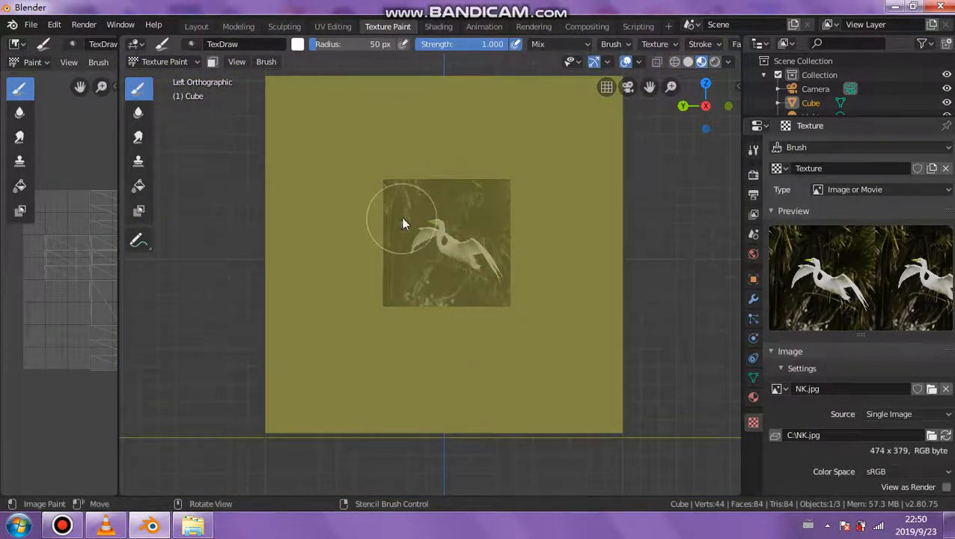
# Step: Shrink the stencil image to fit inside the upper part of the door using wireframe view, and paint it onto the door
pyautogui.click(674, 61)
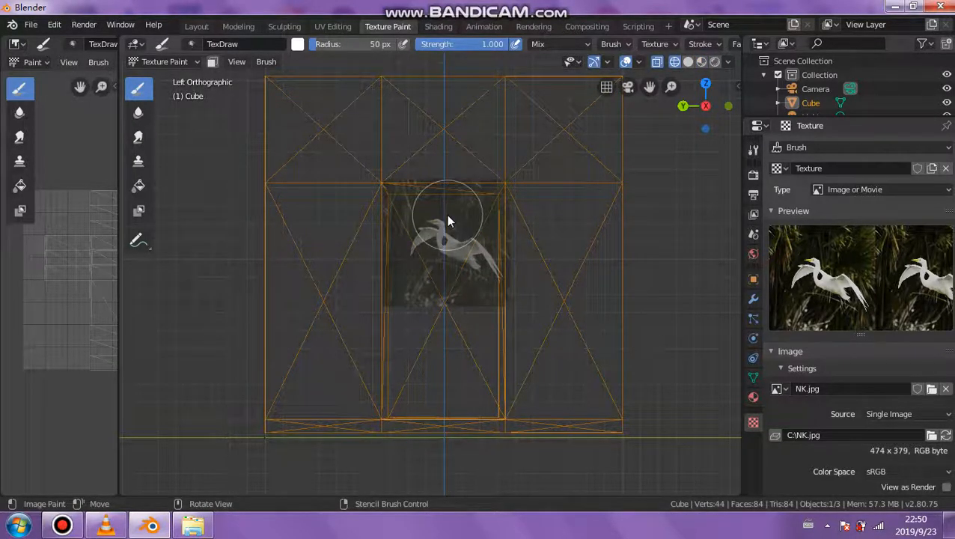
pyautogui.moveTo(446, 214)
pyautogui.mouseDown()
pyautogui.moveTo(417, 245)
pyautogui.moveTo(456, 252)
pyautogui.mouseUp()
pyautogui.moveTo(454, 250)
pyautogui.keyDown('ctrl'); pyautogui.mouseDown(button='right')
pyautogui.moveTo(443, 249)
pyautogui.moveTo(476, 262)
pyautogui.moveTo(494, 229)
pyautogui.moveTo(454, 256)
pyautogui.moveTo(467, 252)
pyautogui.moveTo(448, 235)
pyautogui.mouseUp(button='right'); pyautogui.keyUp('ctrl')
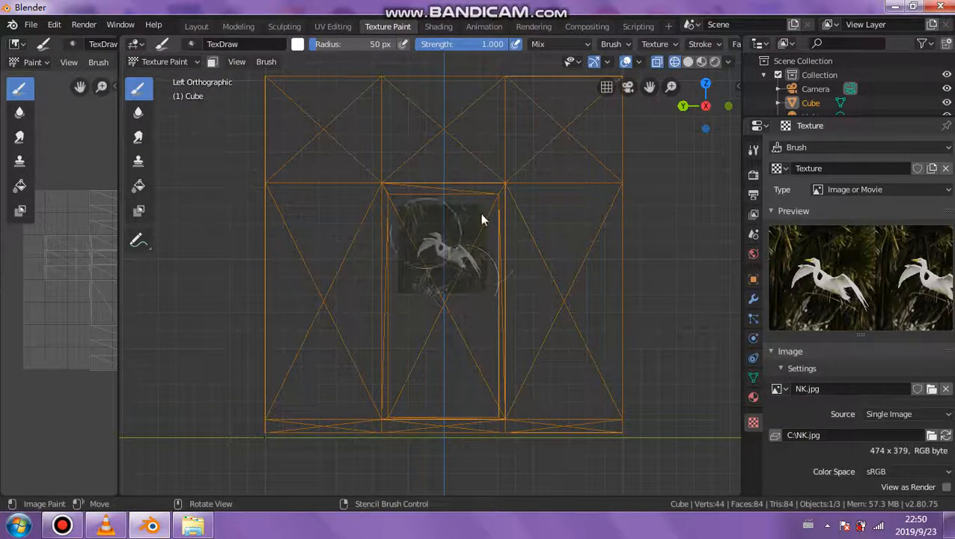
# Step: Move the stencil image away from the door and inspect the painted image in material preview and rendered shading
pyautogui.moveTo(449, 241); pyautogui.dragTo(614, 271, button='right')
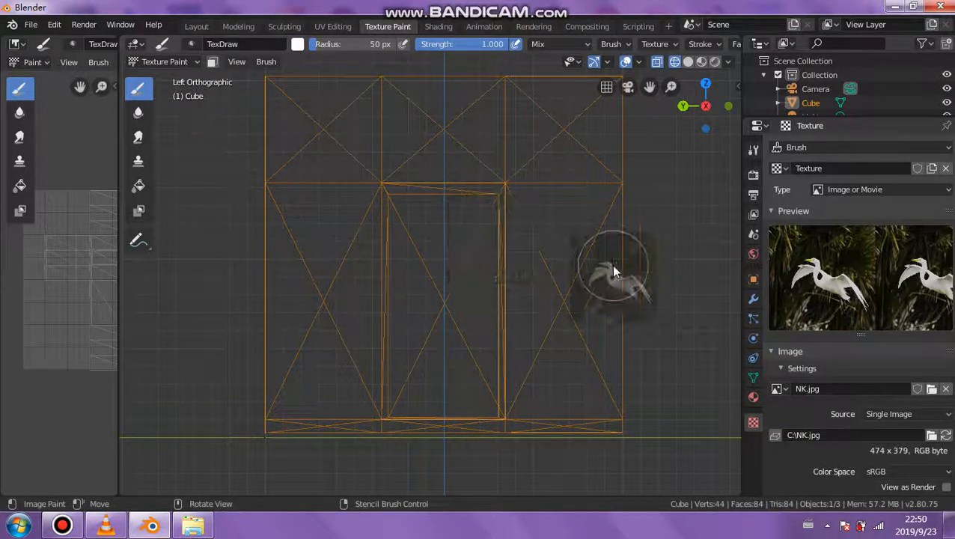
pyautogui.click(701, 61)
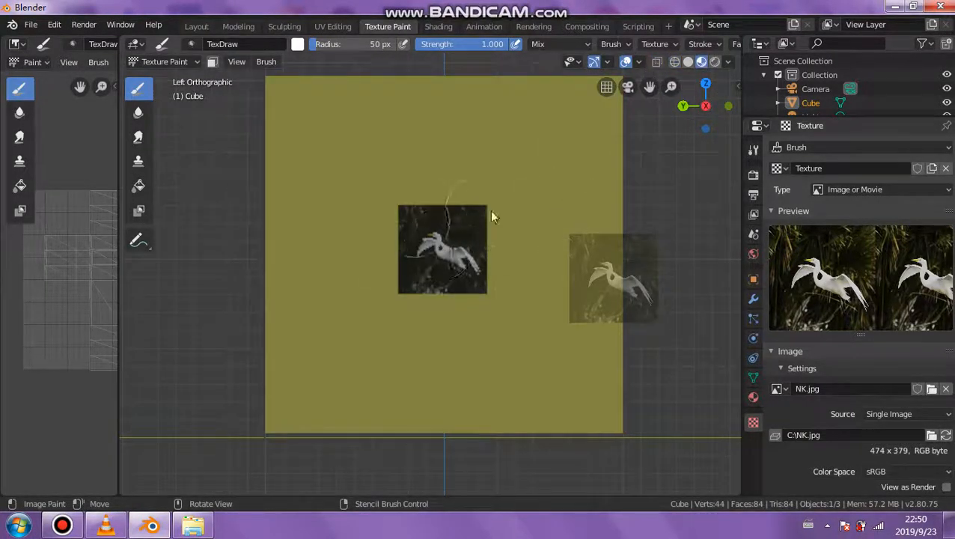
pyautogui.moveTo(491, 216); pyautogui.dragTo(436, 249, button='middle')
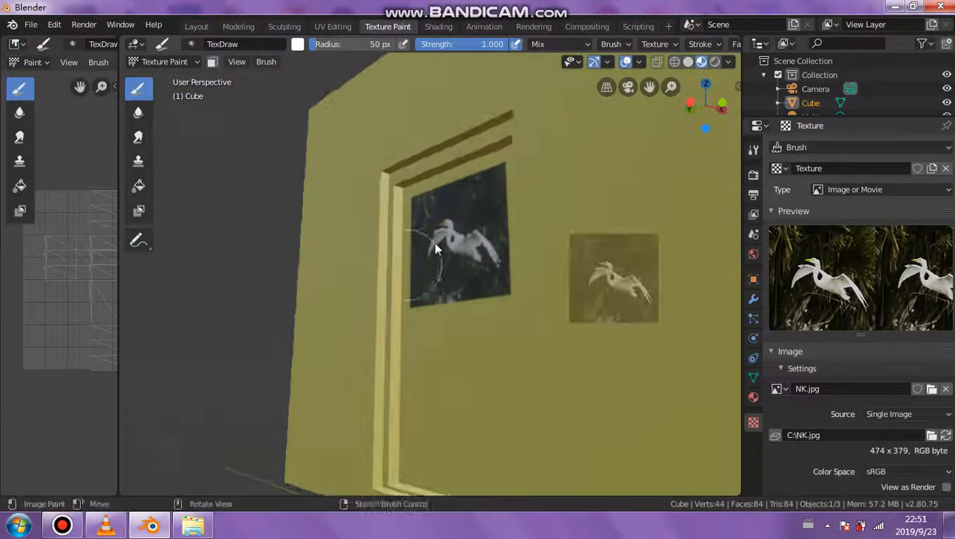
pyautogui.click(715, 62)
pyautogui.moveTo(536, 218)
pyautogui.mouseDown(button='middle')
pyautogui.moveTo(661, 270)
pyautogui.moveTo(582, 299)
pyautogui.moveTo(565, 233)
pyautogui.moveTo(506, 157)
pyautogui.mouseUp(button='middle')
pyautogui.scroll(-6, 506, 156)
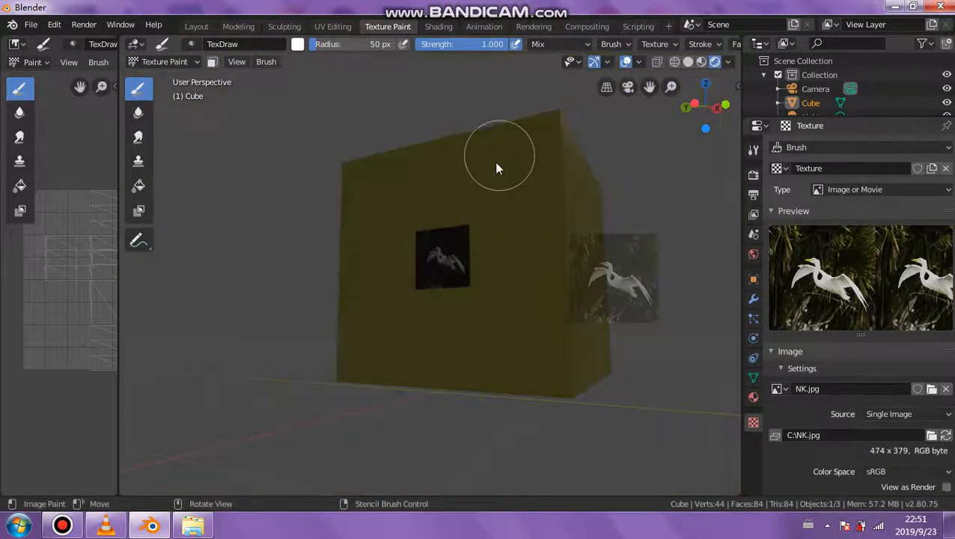
pyautogui.scroll(1, 500, 119)
pyautogui.moveTo(499, 119); pyautogui.dragTo(493, 103, button='middle')
pyautogui.scroll(-2, 492, 103)
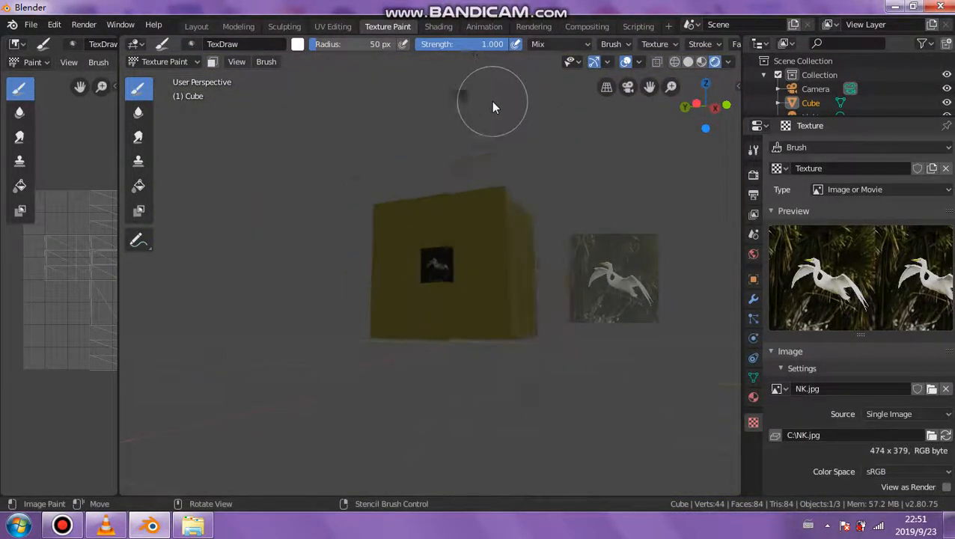
# Step: Switch to the Layout workspace and show the whole cube with its light and camera in rendered shading
pyautogui.click(196, 27)
pyautogui.click(765, 43)
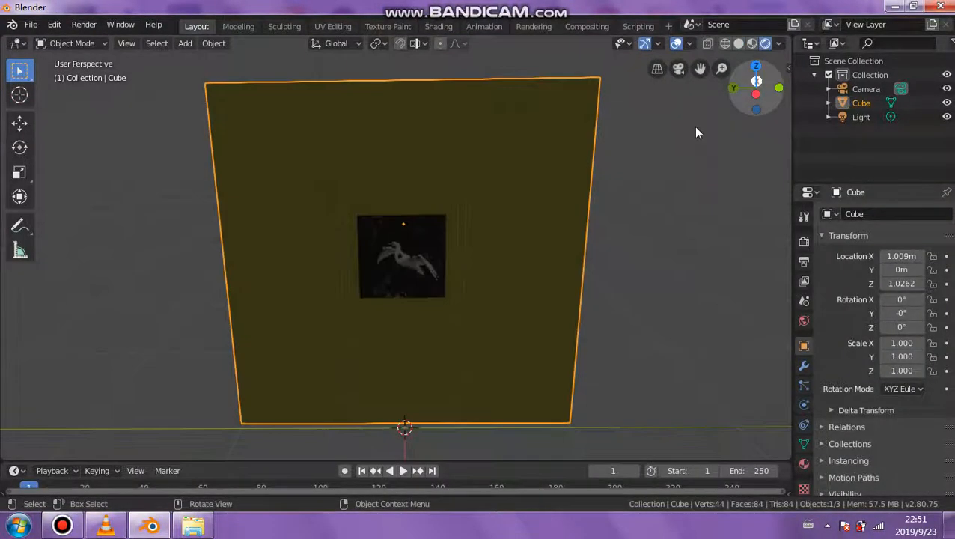
pyautogui.moveTo(581, 191); pyautogui.dragTo(479, 150, button='middle')
pyautogui.scroll(-5, 479, 151)
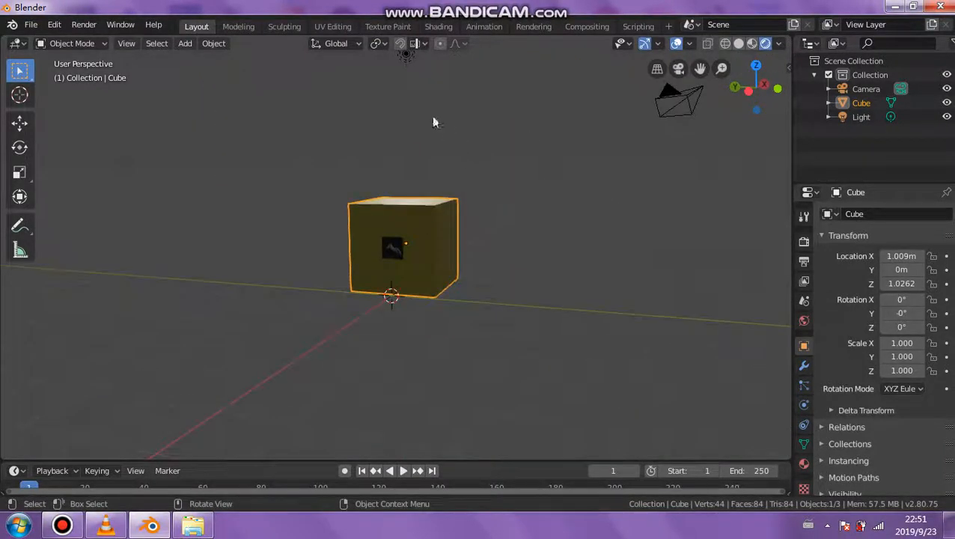
# Step: Move the light along the X axis to about -4.43 so it sits in front of the door side
pyautogui.click(406, 84)
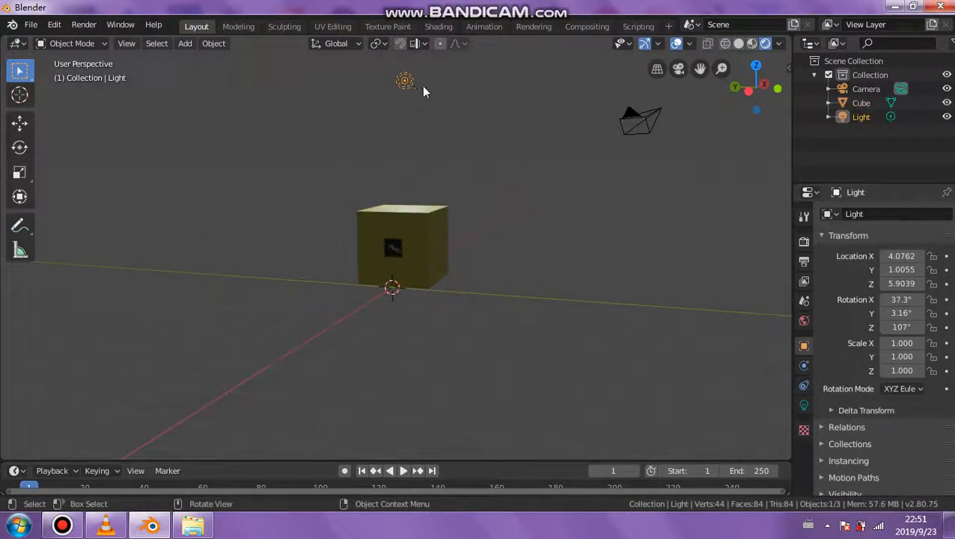
pyautogui.moveTo(331, 109); pyautogui.dragTo(450, 131, button='middle')
pyautogui.click(19, 122)
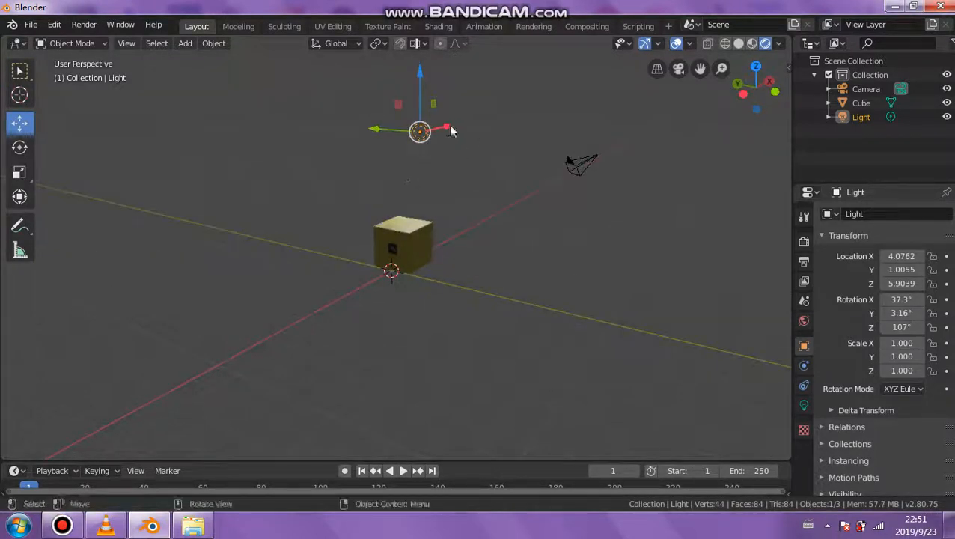
pyautogui.moveTo(450, 131); pyautogui.dragTo(329, 184)
# Step: Examine the lit door and its painted image up close and from several angles
pyautogui.scroll(3, 406, 257)
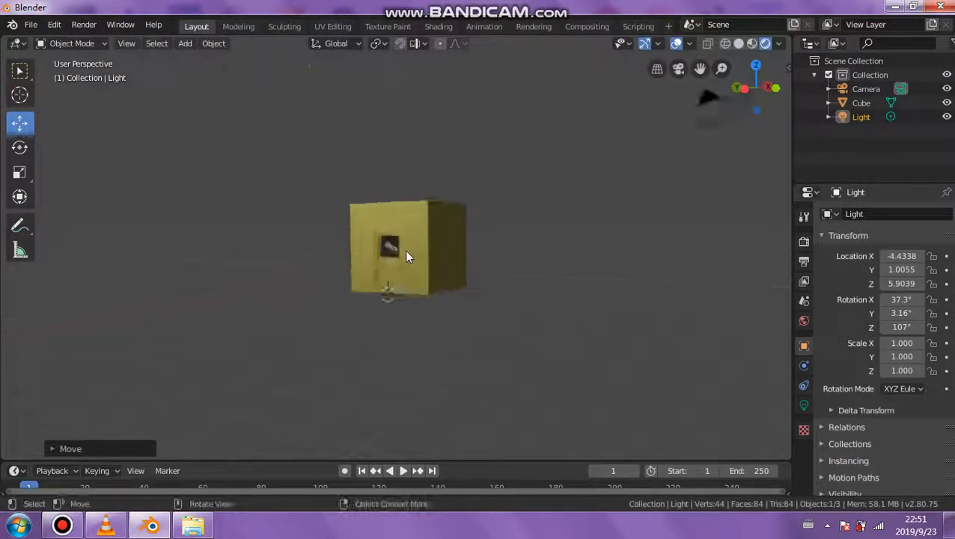
pyautogui.scroll(4, 406, 257)
pyautogui.moveTo(442, 277); pyautogui.dragTo(437, 166, button='middle')
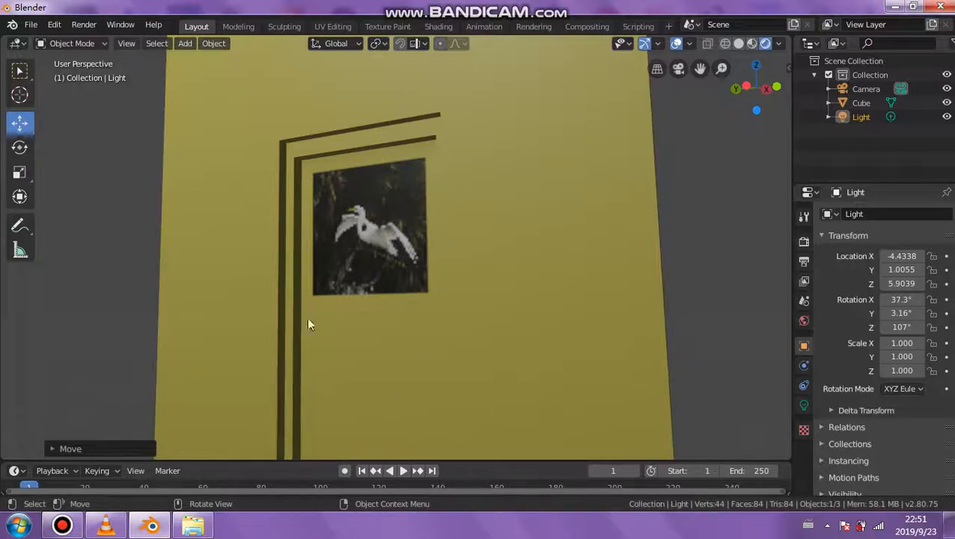
pyautogui.moveTo(427, 222); pyautogui.dragTo(285, 132, button='middle')
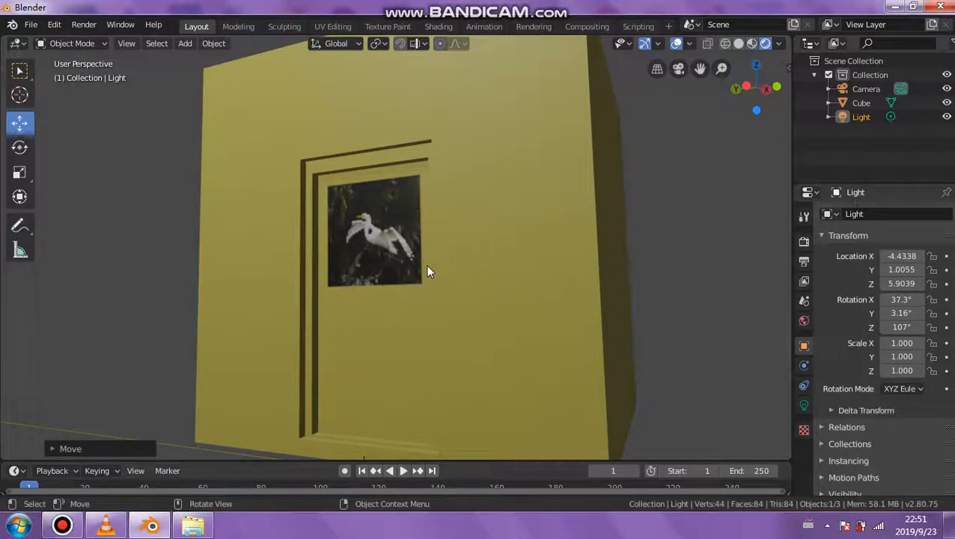
pyautogui.moveTo(438, 257); pyautogui.dragTo(494, 182, button='middle')
pyautogui.moveTo(475, 5)
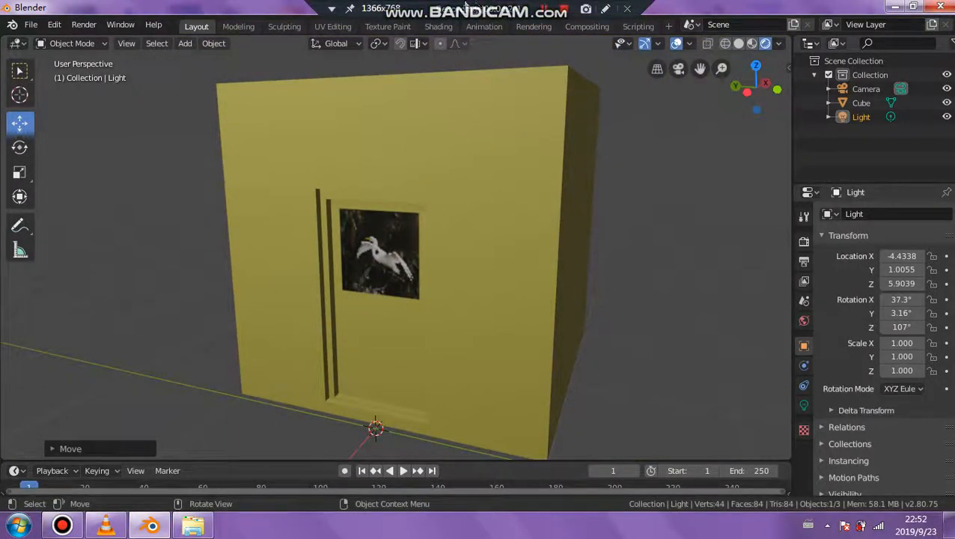
pyautogui.moveTo(505, 132); pyautogui.dragTo(122, 42, button='middle')
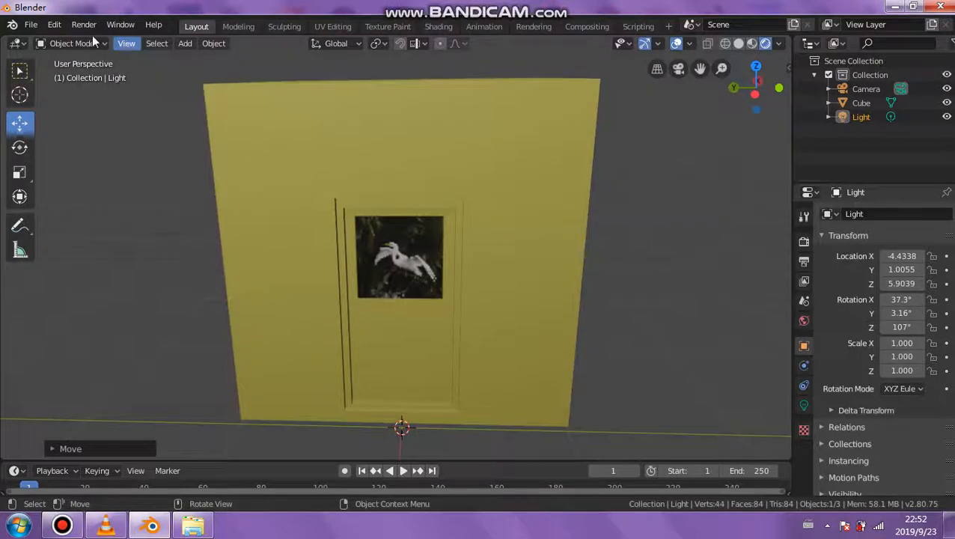
# Step: Start a new General file without saving the painted scene
pyautogui.click(31, 25)
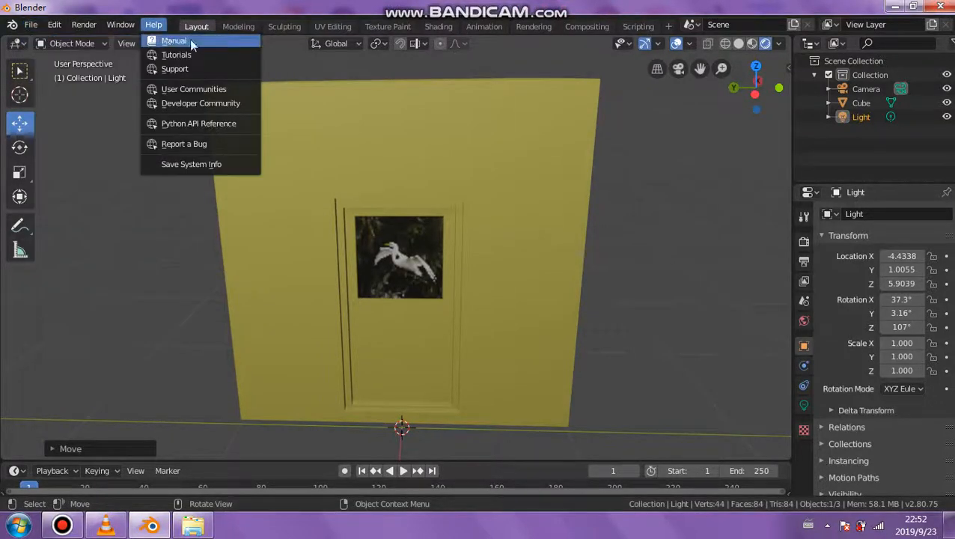
pyautogui.moveTo(46, 41)
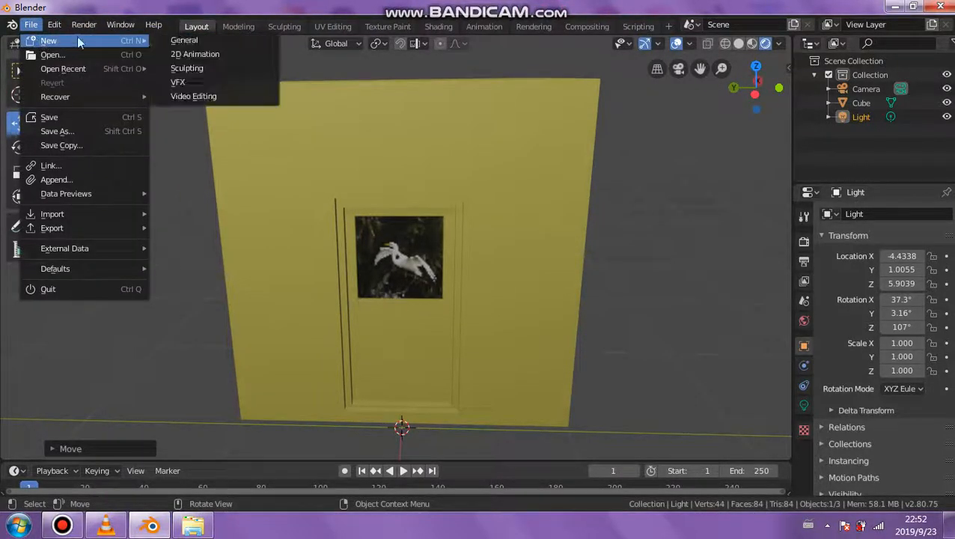
pyautogui.click(191, 36)
pyautogui.click(509, 291)
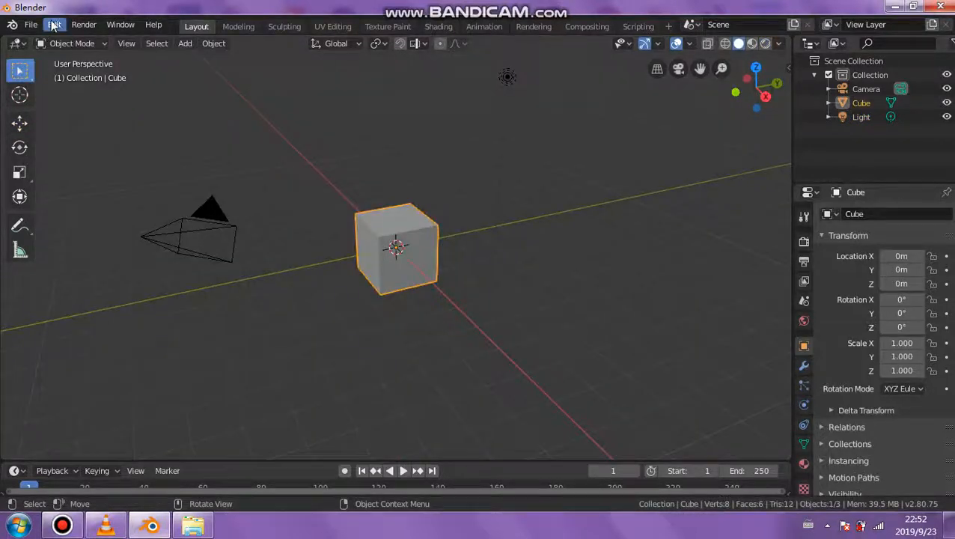
# Step: Open "3D URBAN SET UP FOR BUILDINGS WITH RULER.blend" from the Desktop folder
pyautogui.click(30, 24)
pyautogui.click(43, 57)
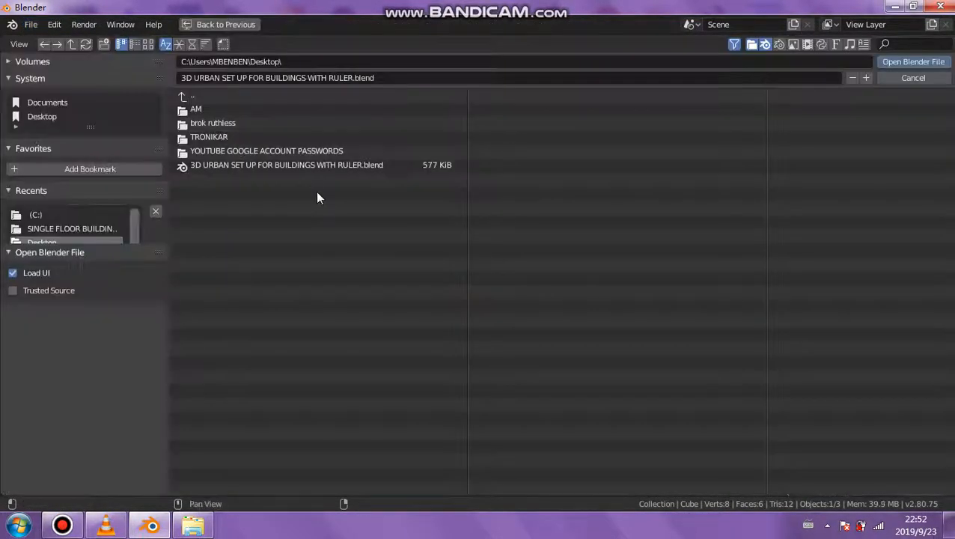
pyautogui.doubleClick(266, 167)
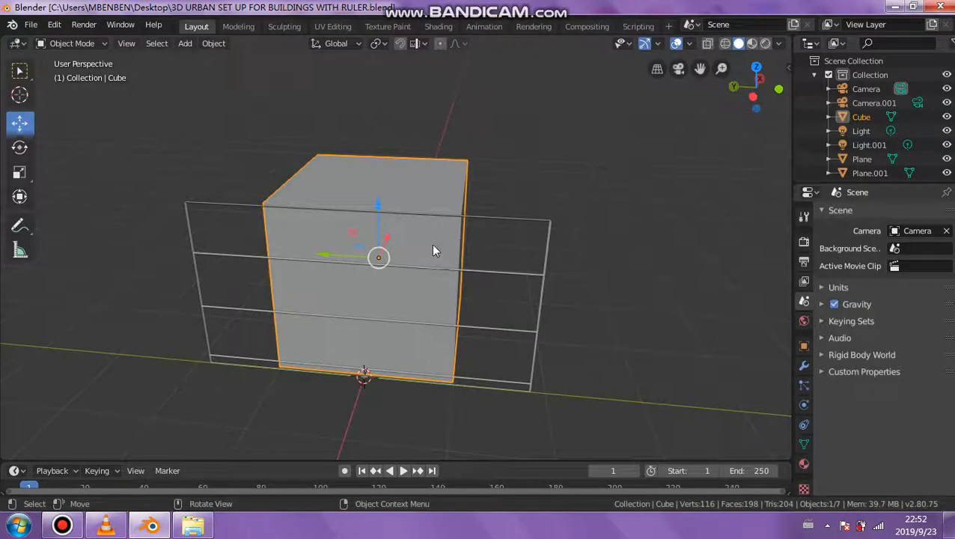
# Step: Look over the cube and the ruler frame around it, and select the ruler frame
pyautogui.moveTo(464, 249); pyautogui.dragTo(492, 213, button='middle')
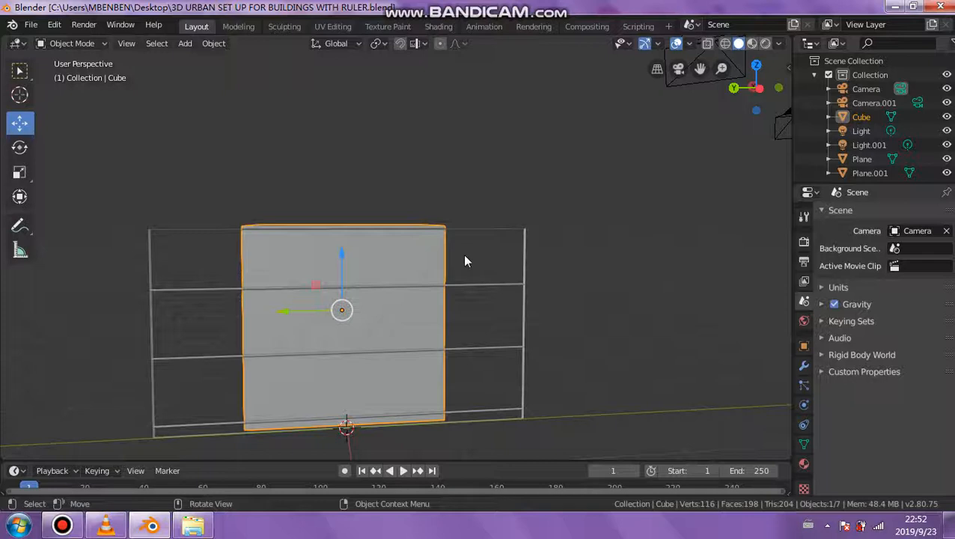
pyautogui.moveTo(443, 267); pyautogui.dragTo(414, 262, button='middle')
pyautogui.scroll(2, 416, 284)
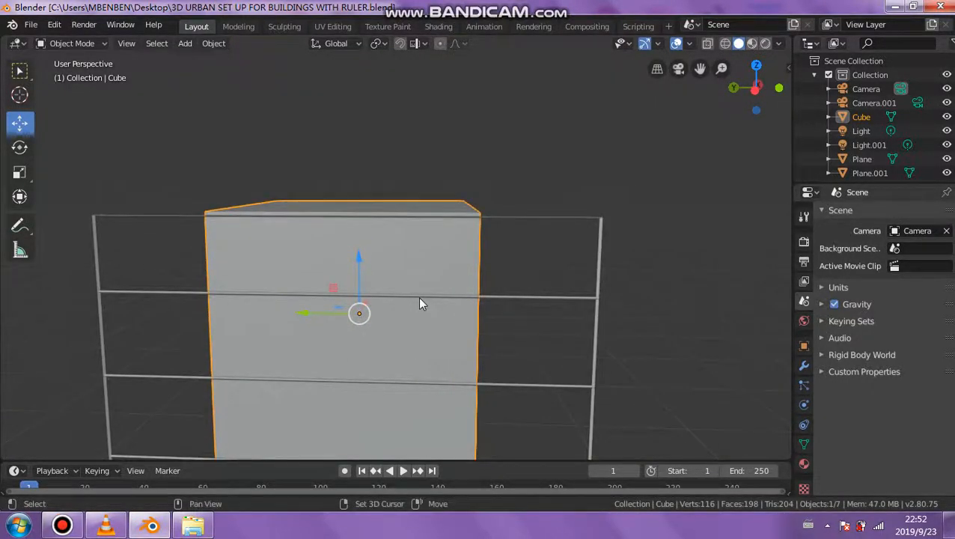
pyautogui.moveTo(419, 303); pyautogui.dragTo(450, 271, button='middle')
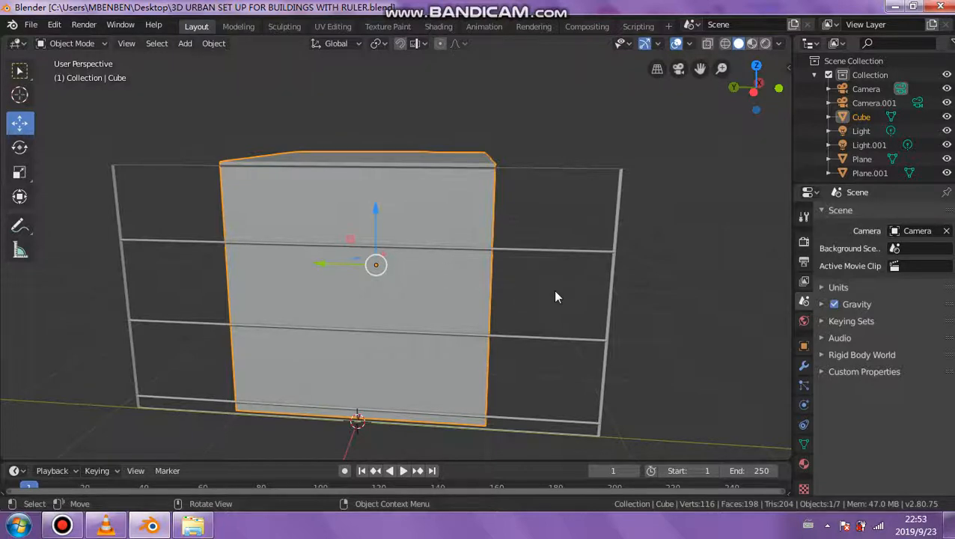
pyautogui.click(569, 249)
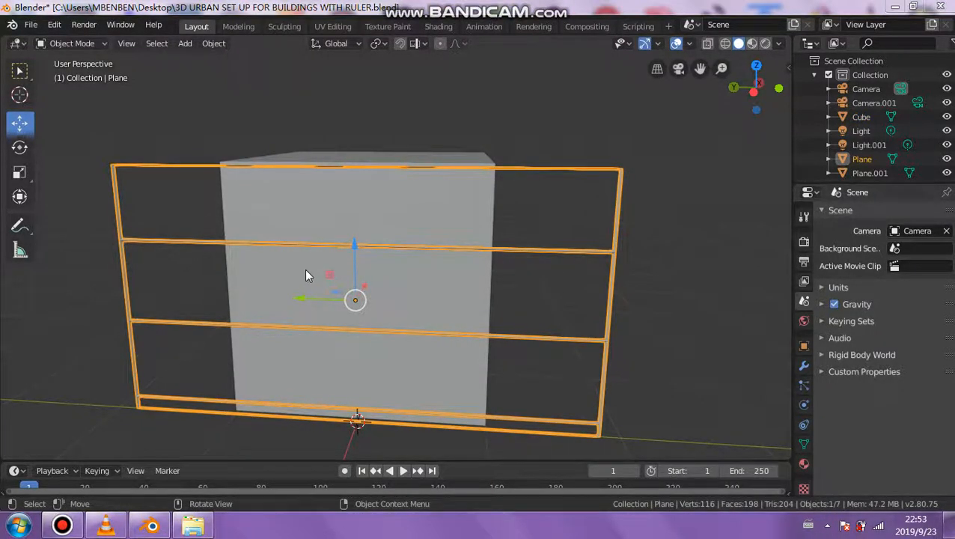
pyautogui.moveTo(304, 269); pyautogui.dragTo(343, 269, button='middle')
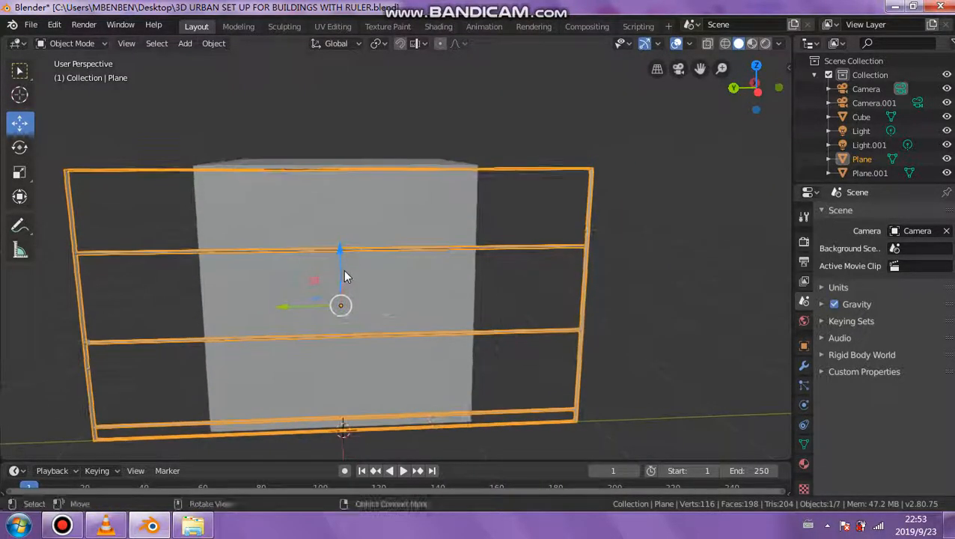
pyautogui.moveTo(444, 264); pyautogui.dragTo(418, 256, button='middle')
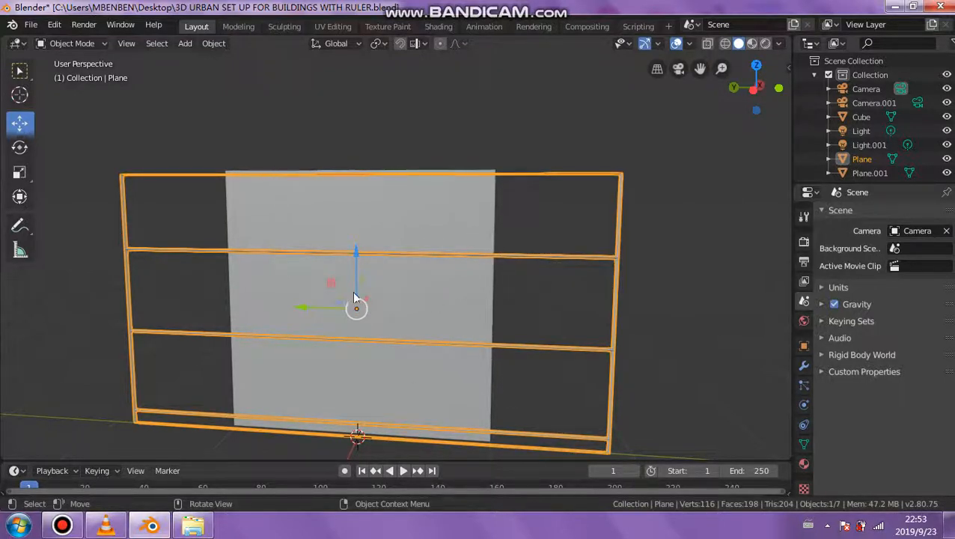
pyautogui.moveTo(390, 292)
pyautogui.mouseDown(button='middle')
pyautogui.moveTo(479, 268)
pyautogui.moveTo(399, 280)
pyautogui.mouseUp(button='middle')
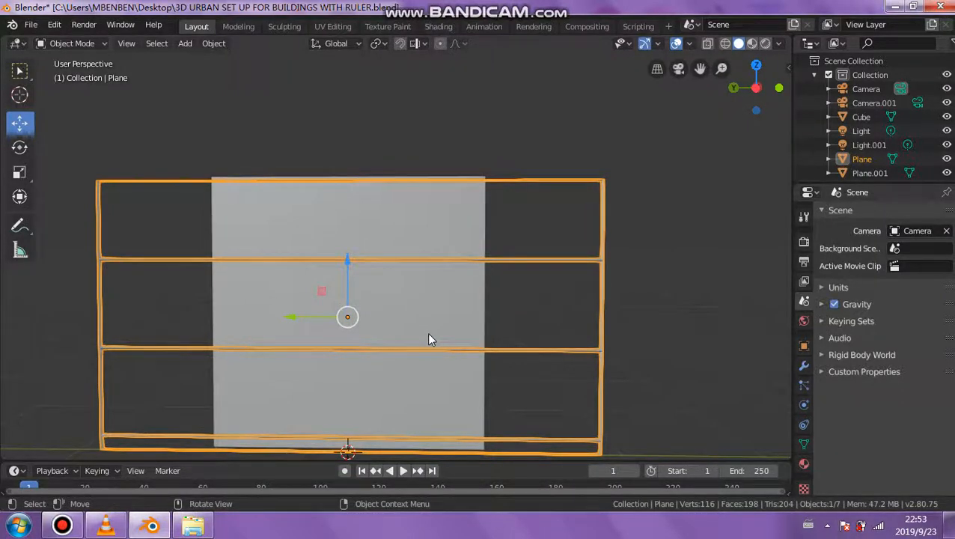
pyautogui.moveTo(430, 339)
pyautogui.mouseDown(button='middle')
pyautogui.moveTo(447, 348)
pyautogui.moveTo(491, 341)
pyautogui.moveTo(425, 336)
pyautogui.mouseUp(button='middle')
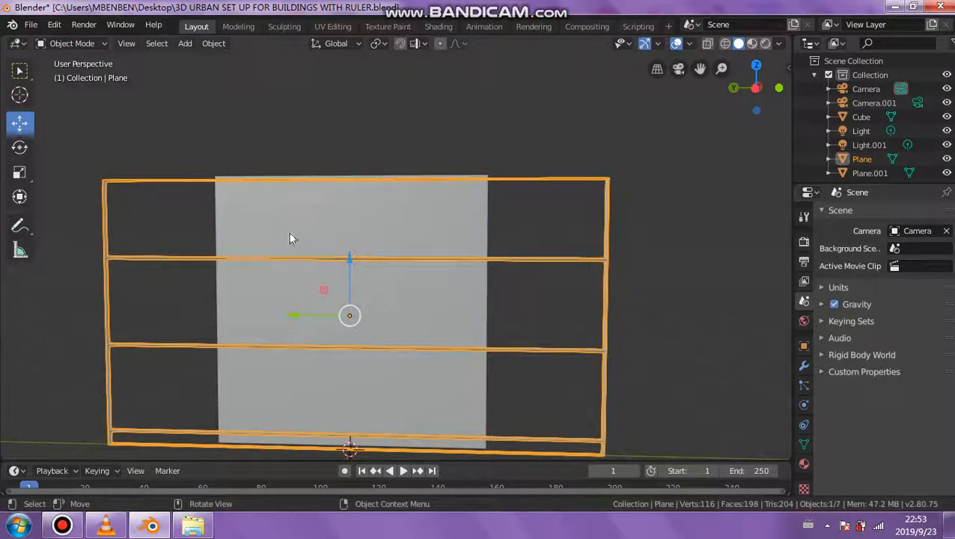
pyautogui.click(54, 45)
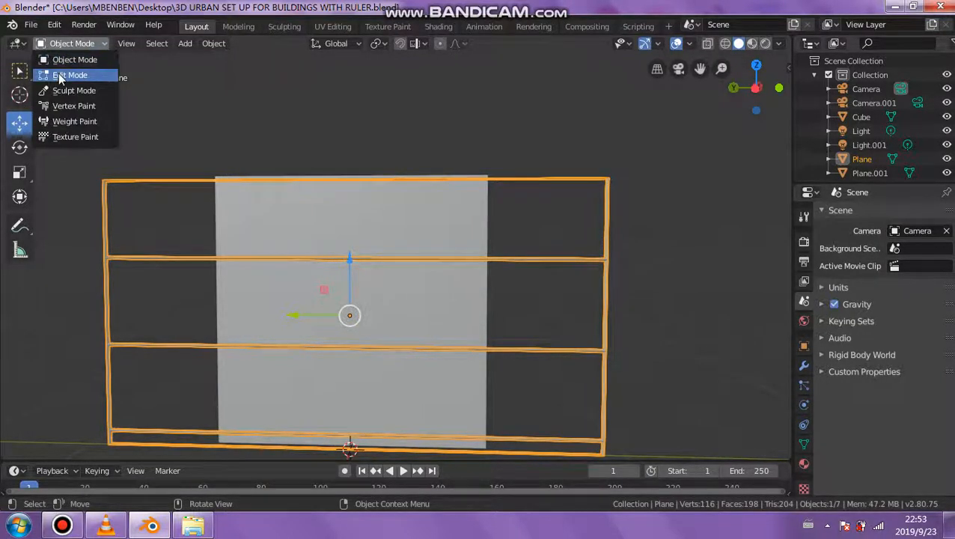
pyautogui.click(62, 78)
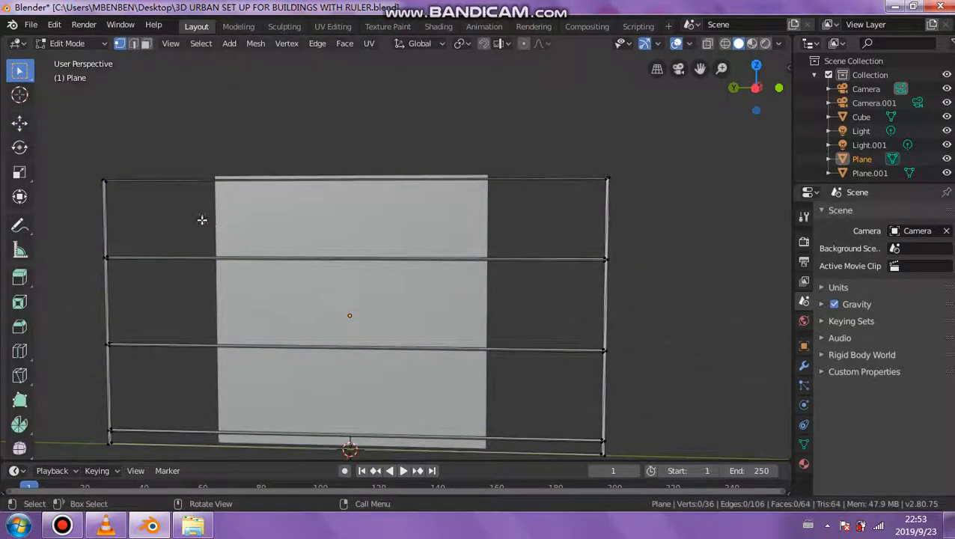
pyautogui.click(21, 352)
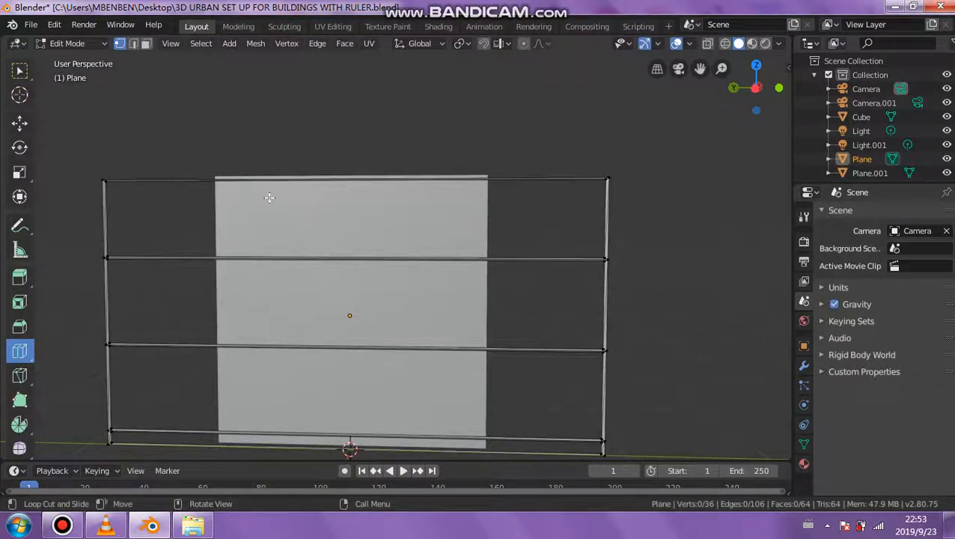
pyautogui.click(75, 45)
pyautogui.click(65, 56)
# Step: In Edit Mode, add horizontal loop cuts to the cube at the ruler's lowest bar and at its second bar from the top
pyautogui.click(261, 212)
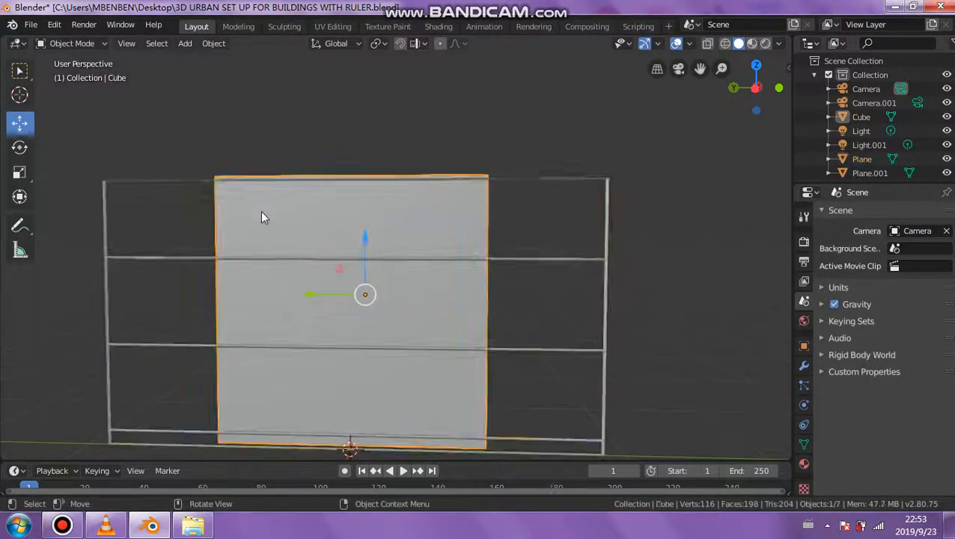
pyautogui.click(71, 43)
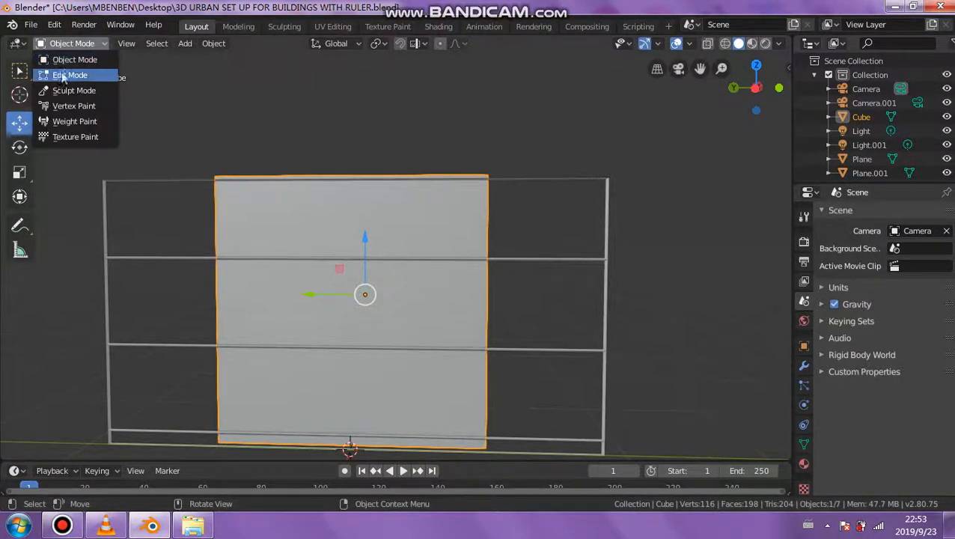
pyautogui.click(65, 75)
pyautogui.click(21, 327)
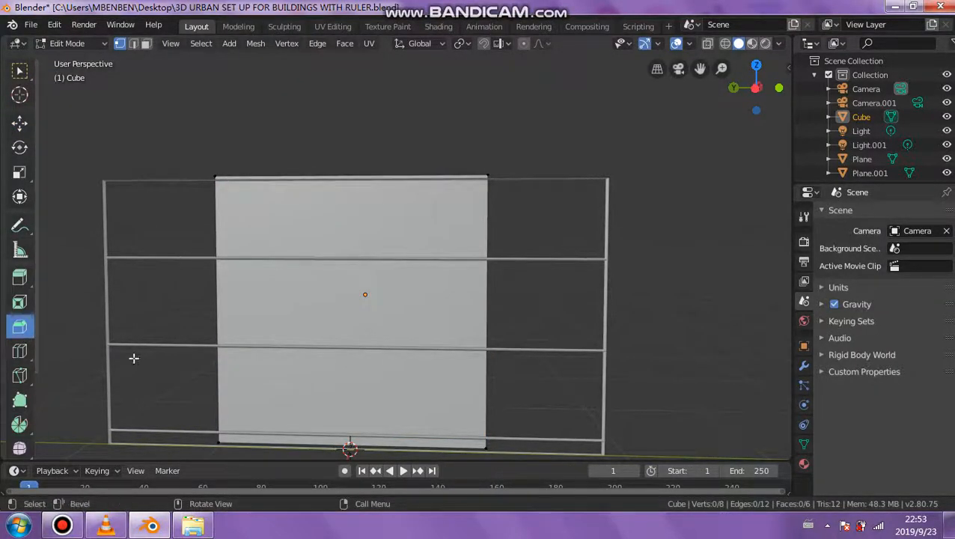
pyautogui.click(20, 351)
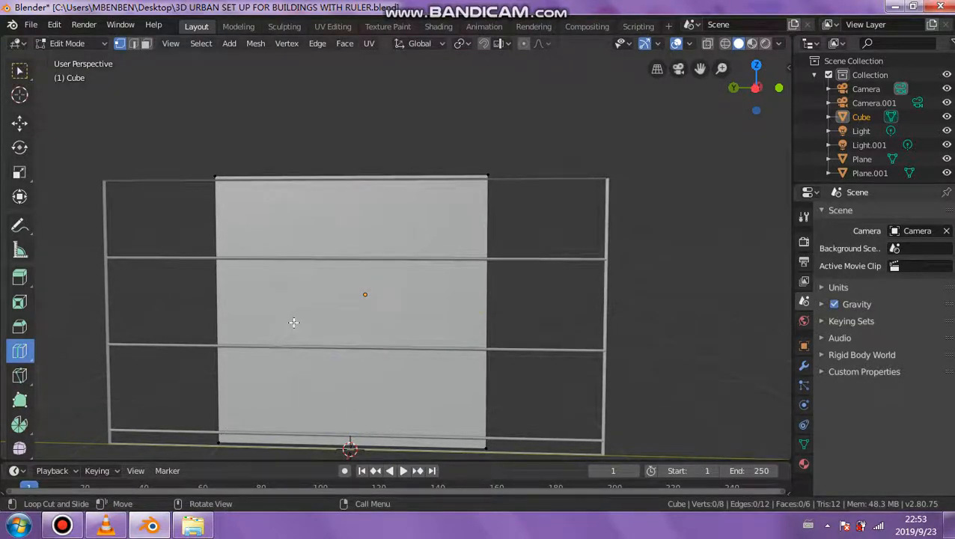
pyautogui.moveTo(485, 245); pyautogui.dragTo(484, 366)
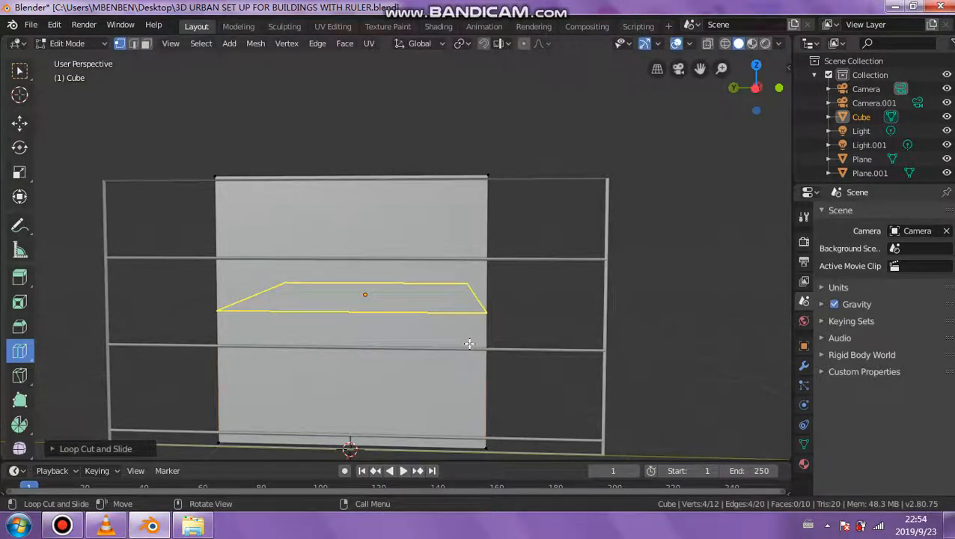
pyautogui.moveTo(470, 343); pyautogui.dragTo(496, 296)
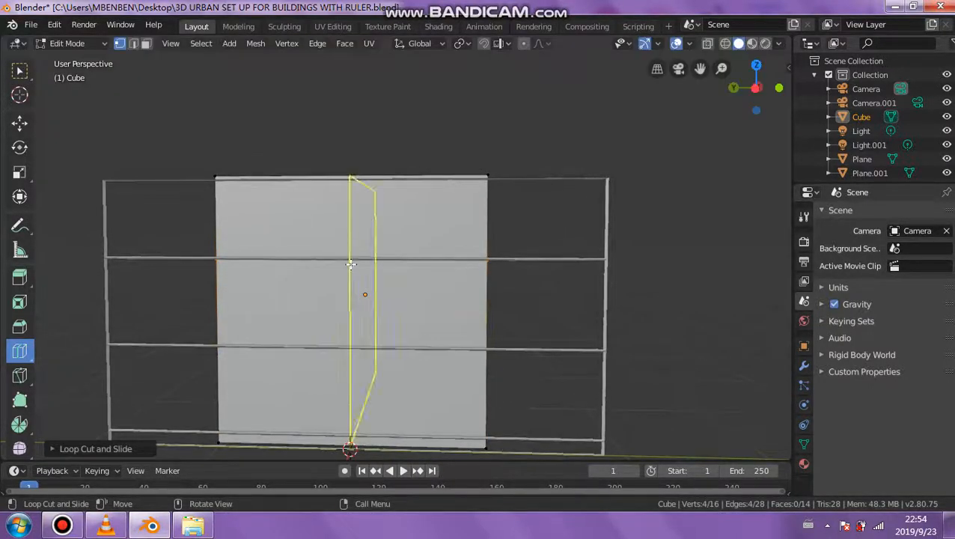
# Step: Add a vertical loop cut near the left side of the cube's front face and undo the second vertical cut
pyautogui.moveTo(352, 258)
pyautogui.mouseDown()
pyautogui.moveTo(255, 264)
pyautogui.moveTo(363, 269)
pyautogui.moveTo(277, 265)
pyautogui.moveTo(341, 269)
pyautogui.mouseUp()
pyautogui.hotkey('ctrl', 'z')
pyautogui.hotkey('ctrl', 'z')
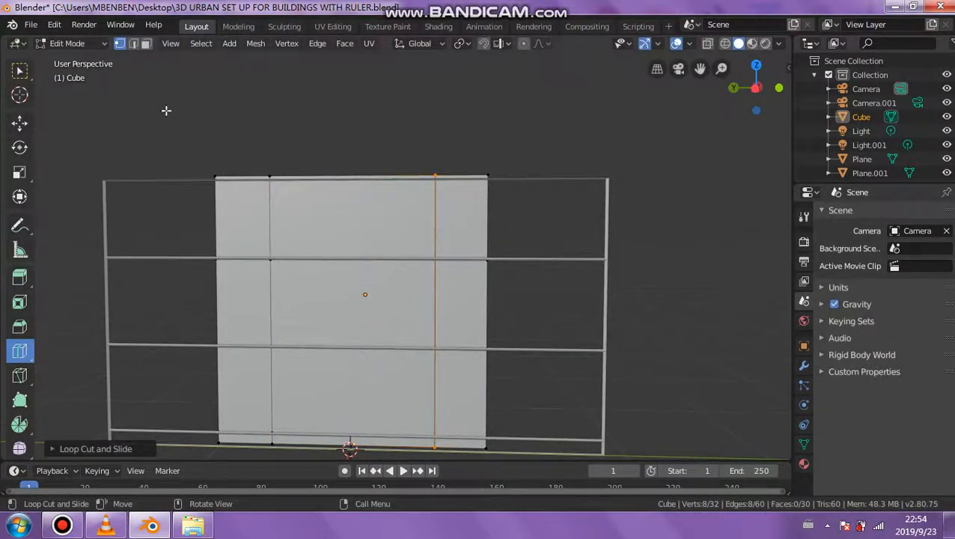
pyautogui.click(19, 94)
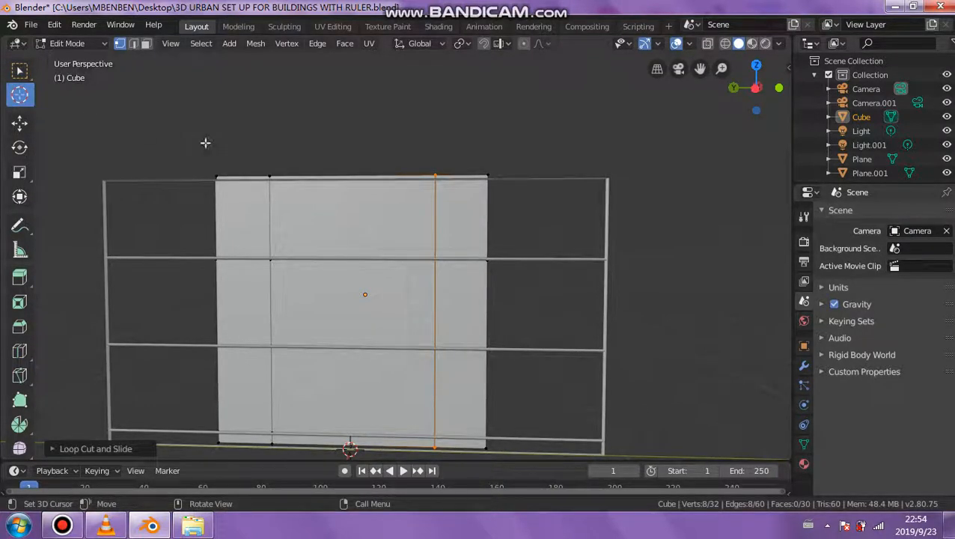
pyautogui.hotkey('ctrl', 'z')
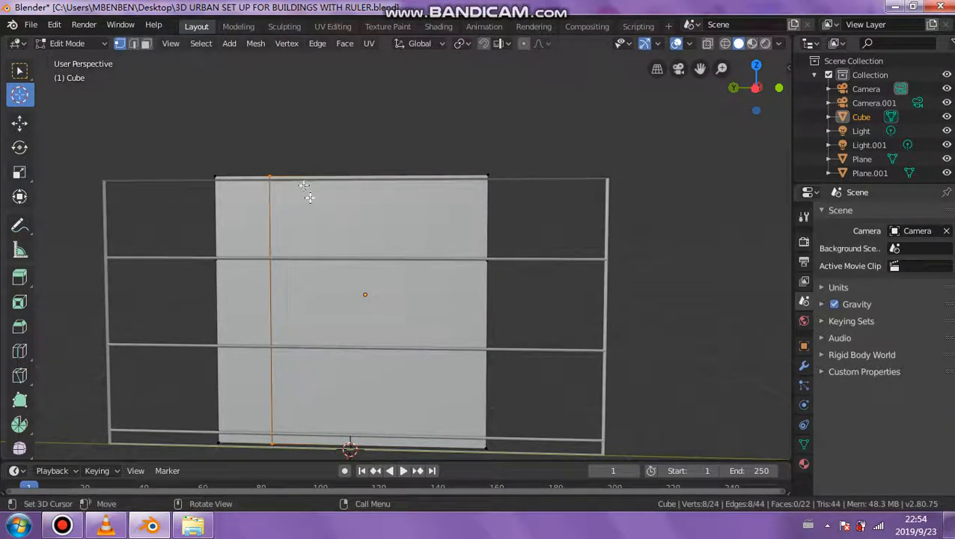
# Step: Switch to the Left Orthographic view and add a vertical loop cut near the cube's right side, mirroring the existing one
pyautogui.click(20, 350)
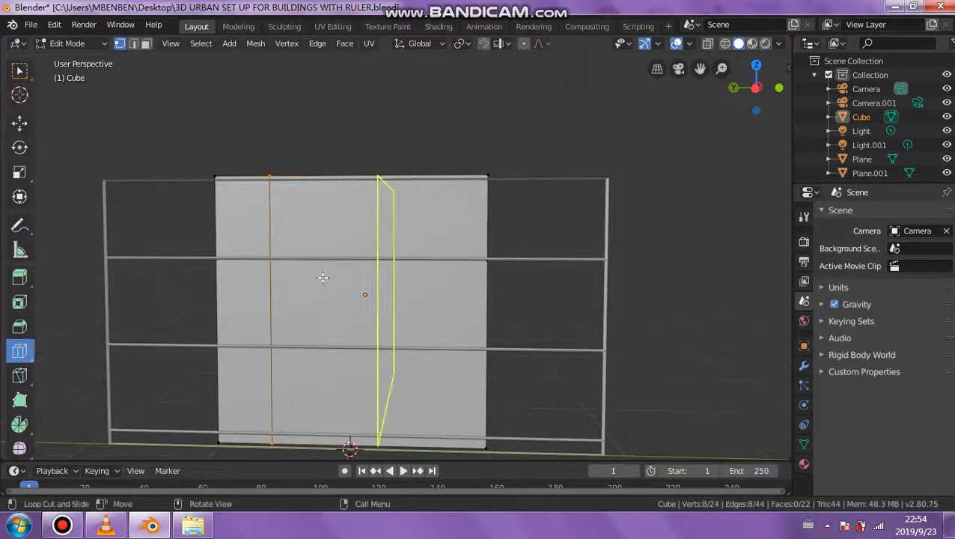
pyautogui.click(734, 88)
pyautogui.click(734, 88)
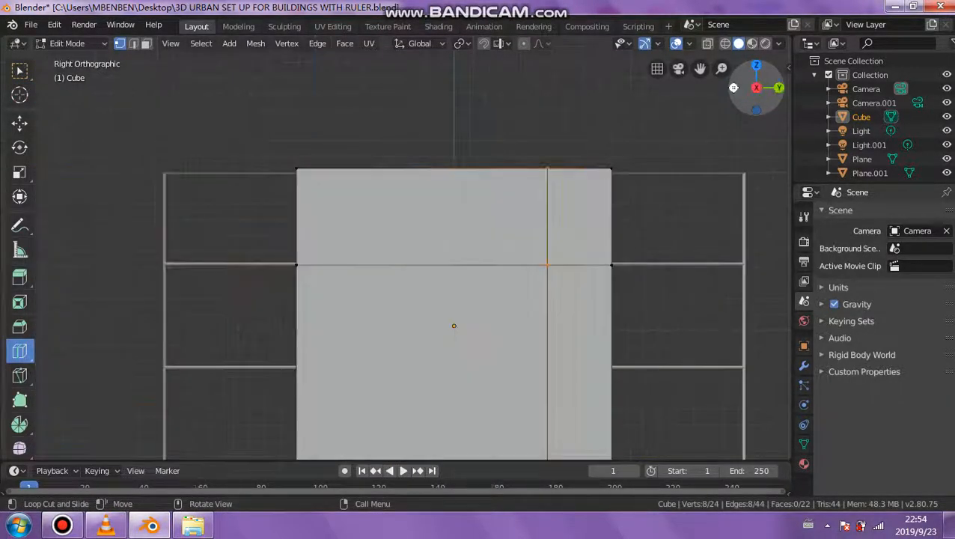
pyautogui.click(733, 88)
pyautogui.click(734, 88)
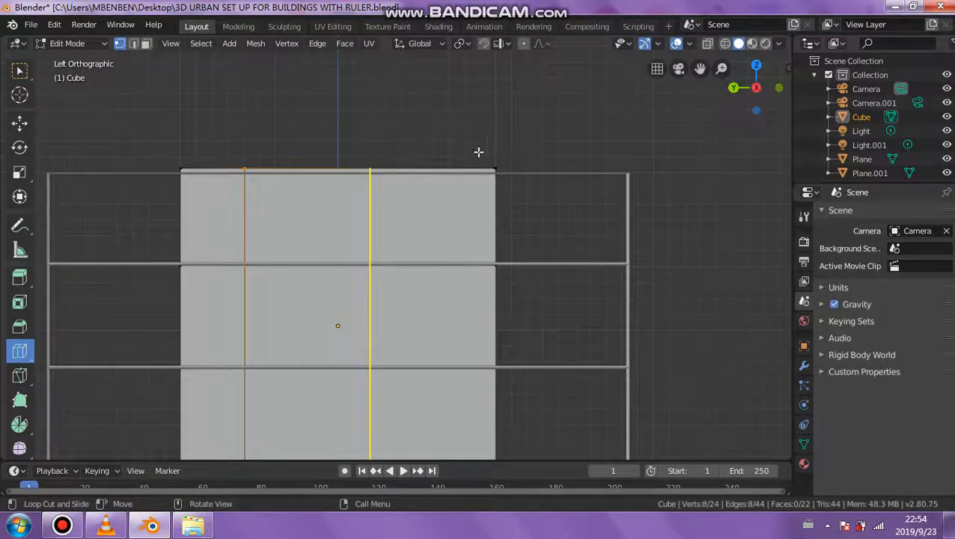
pyautogui.moveTo(479, 151); pyautogui.dragTo(541, 155)
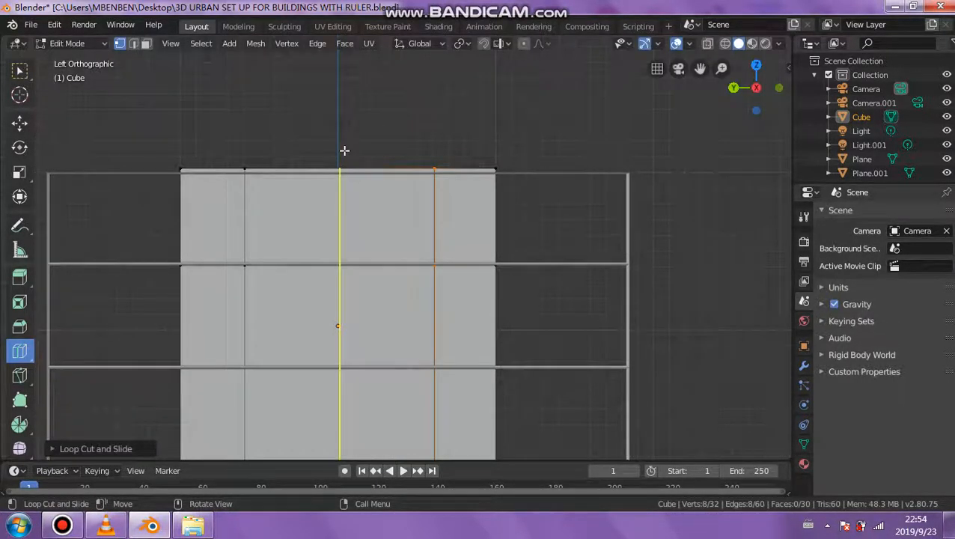
# Step: Add a vertical loop cut through the cube's centre, aligned with the Z axis, and return to Object Mode
pyautogui.moveTo(341, 149); pyautogui.dragTo(341, 152)
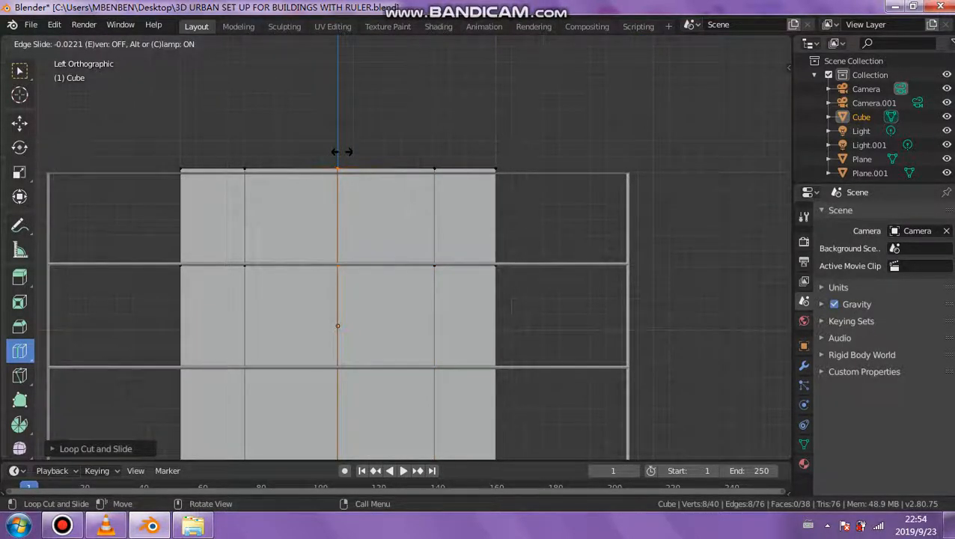
pyautogui.moveTo(342, 152); pyautogui.dragTo(341, 152)
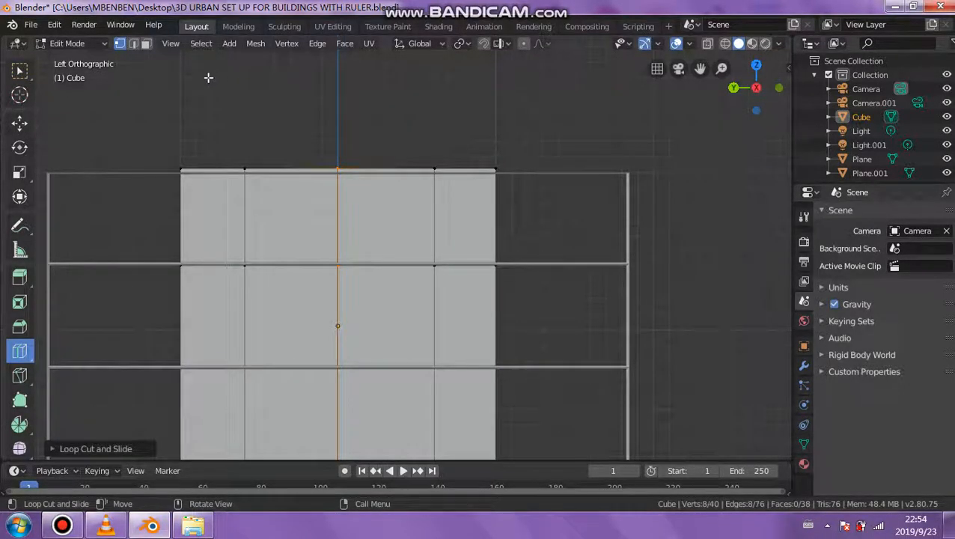
pyautogui.click(78, 43)
pyautogui.click(86, 59)
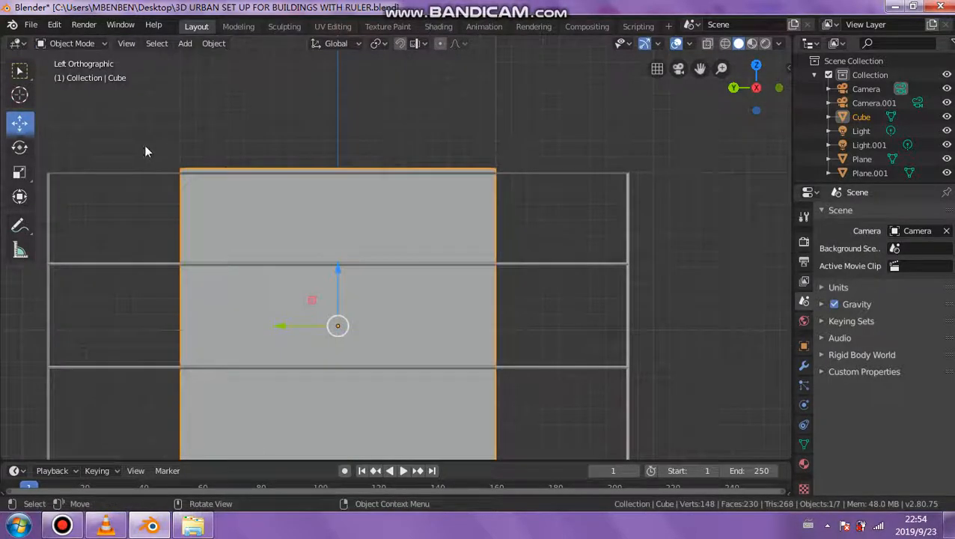
# Step: Move the ruler frame about 5 m along the negative Y axis, clear of the cube
pyautogui.click(113, 177)
pyautogui.scroll(-2, 307, 310)
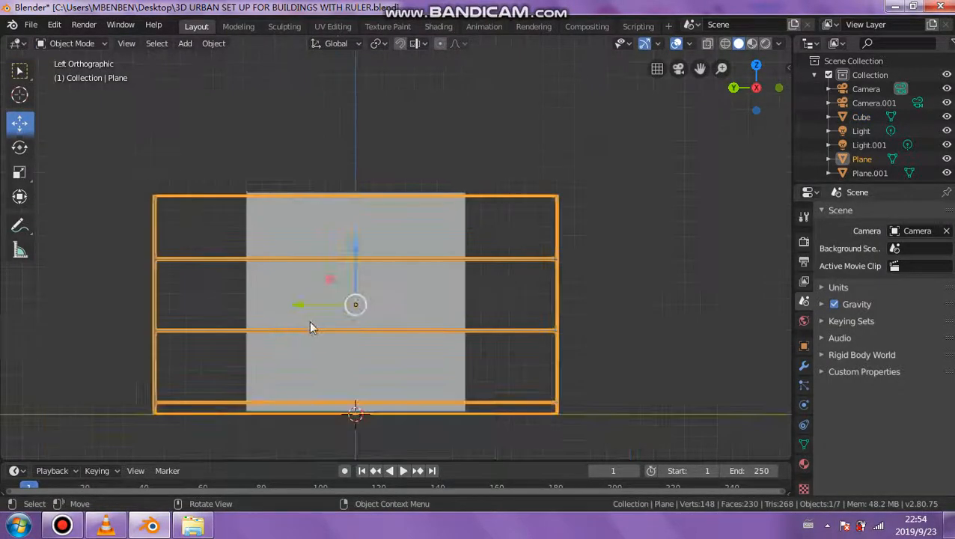
pyautogui.moveTo(309, 321); pyautogui.dragTo(307, 297, button='middle')
pyautogui.press('g')
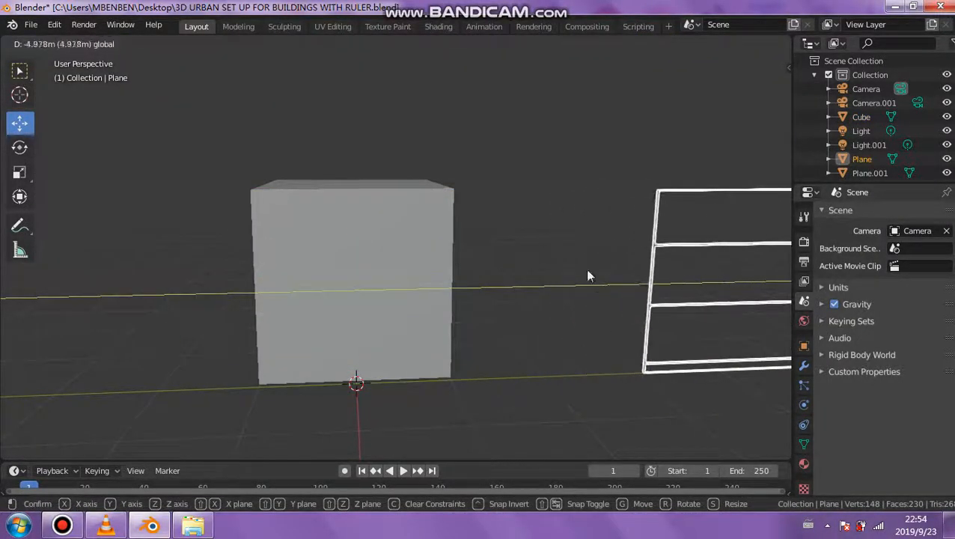
pyautogui.click(585, 269)
# Step: Put the cube in Edit Mode and switch to face selection
pyautogui.click(280, 202)
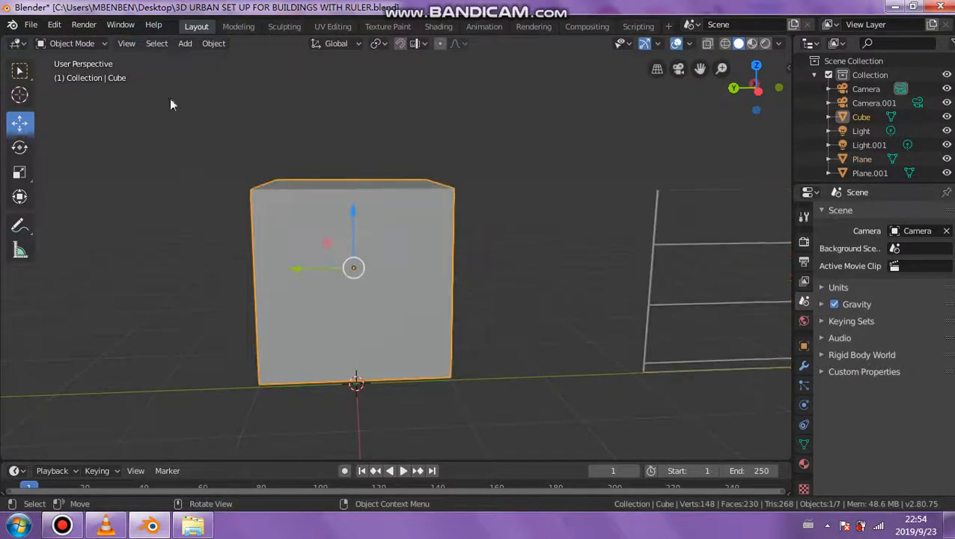
pyautogui.click(90, 42)
pyautogui.click(66, 73)
pyautogui.click(311, 265)
pyautogui.scroll(1, 330, 292)
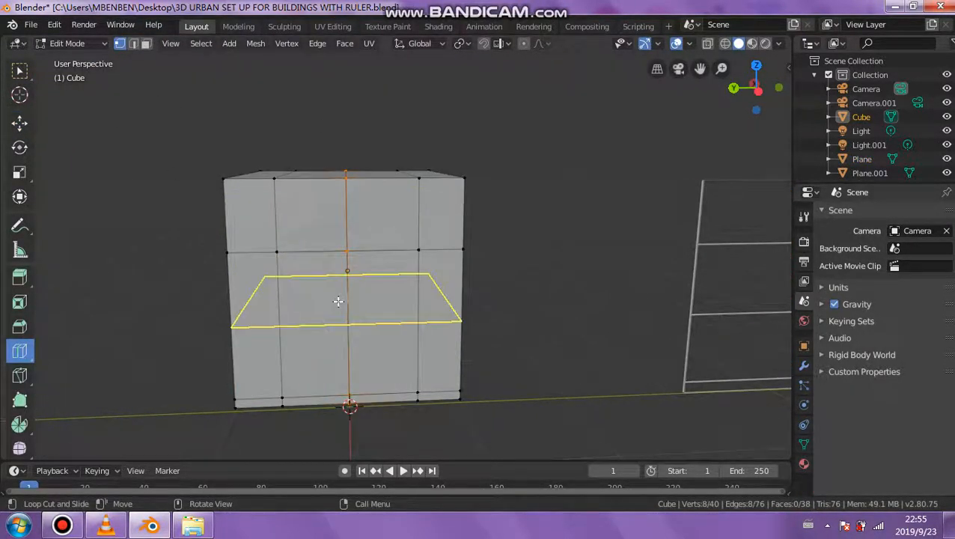
pyautogui.moveTo(339, 301); pyautogui.dragTo(326, 283, button='middle')
pyautogui.moveTo(427, 338); pyautogui.dragTo(396, 345, button='middle')
pyautogui.scroll(2, 369, 332)
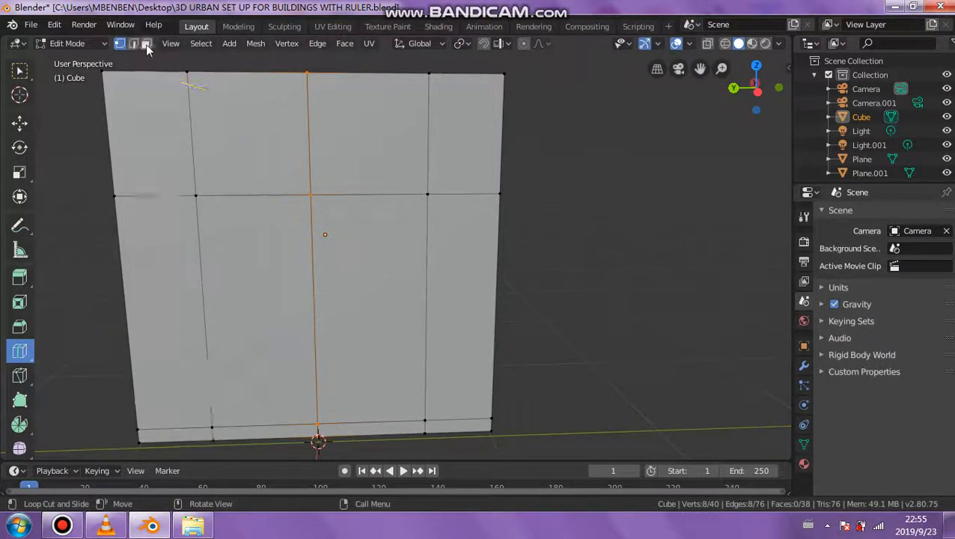
pyautogui.moveTo(366, 6)
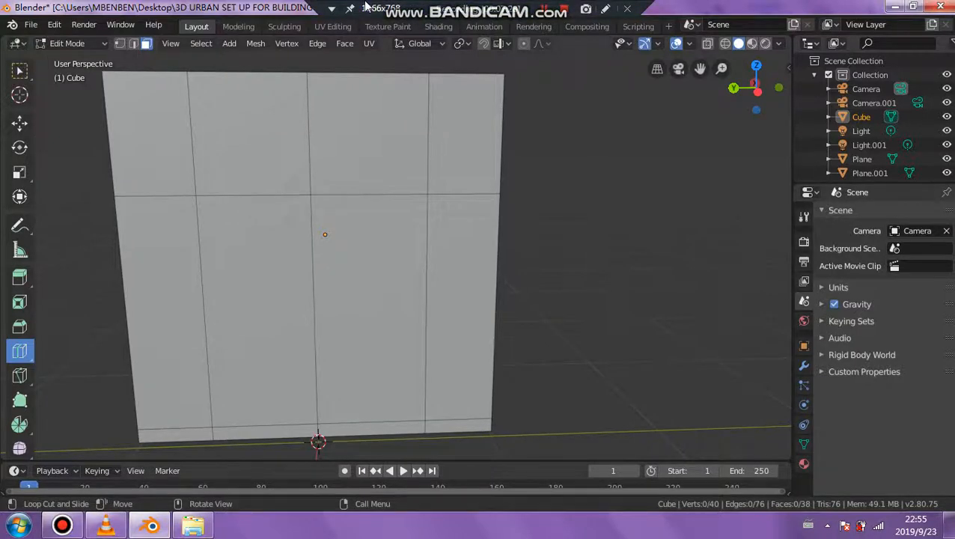
# Step: Select the two tall central faces on the cube's front that form the double door
pyautogui.click(20, 72)
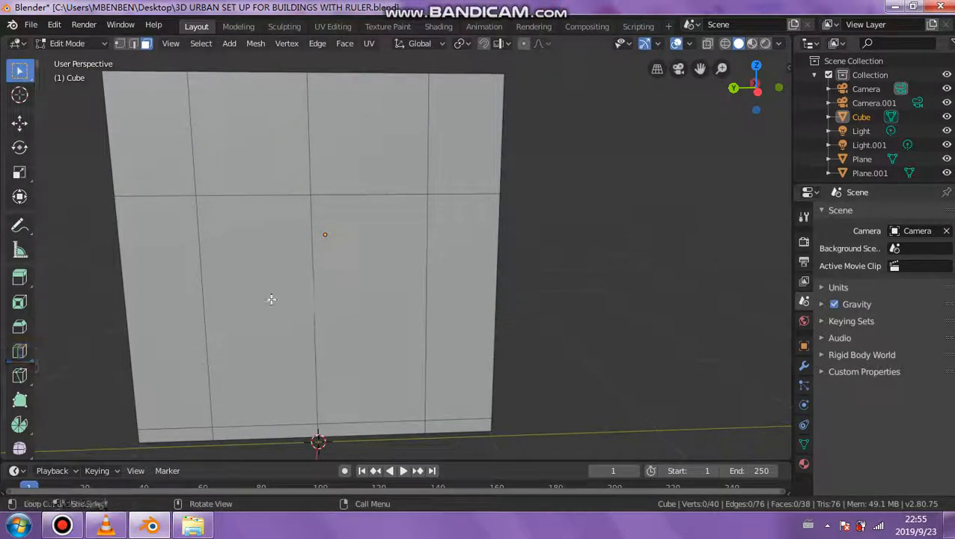
pyautogui.click(280, 300)
pyautogui.keyDown('shift'); pyautogui.click(362, 307); pyautogui.keyUp('shift')
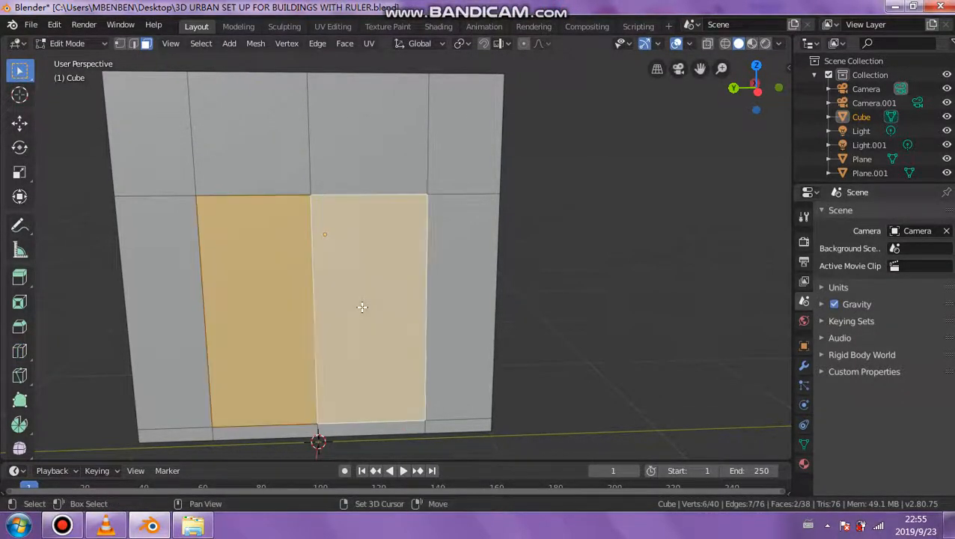
# Step: Try extruding the two selected door faces inward with Extrude Region
pyautogui.click(21, 277)
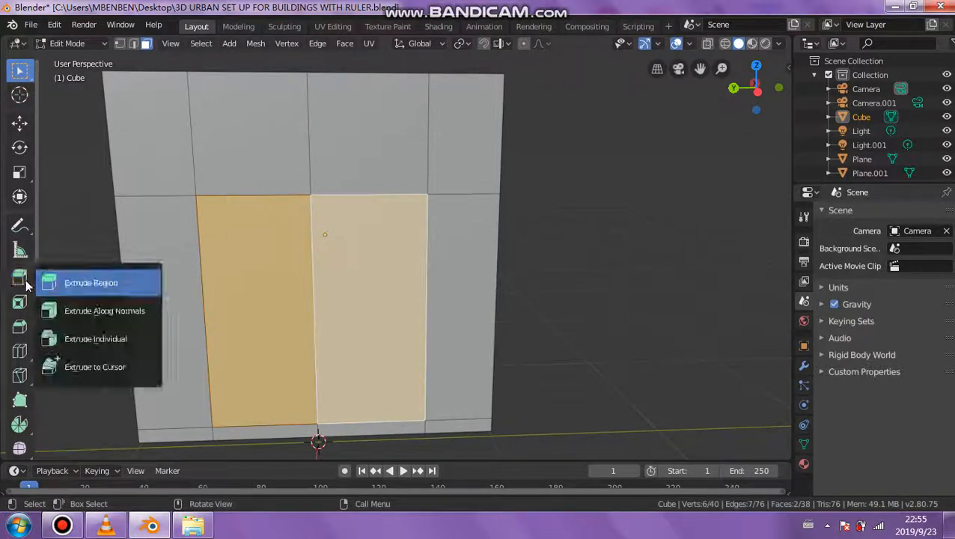
pyautogui.click(28, 283)
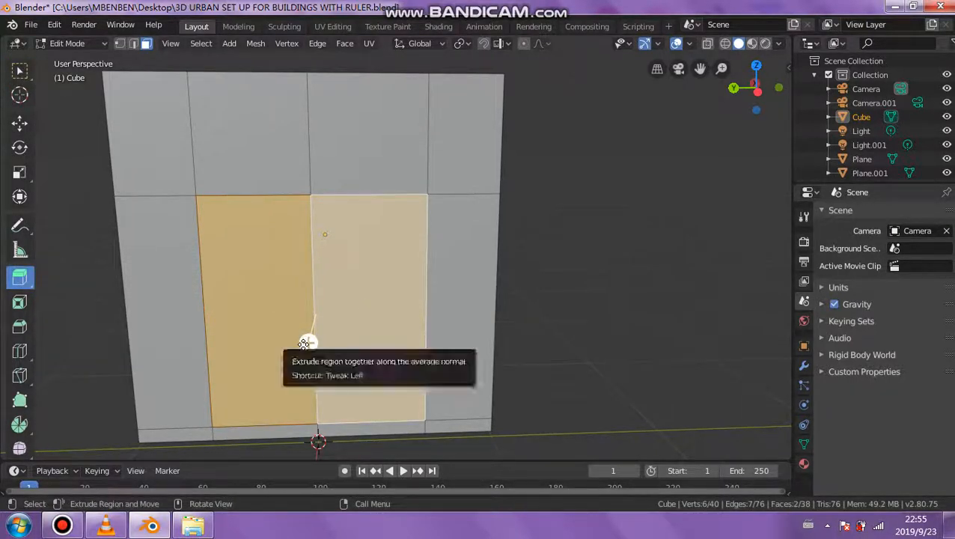
pyautogui.moveTo(303, 343); pyautogui.dragTo(308, 338)
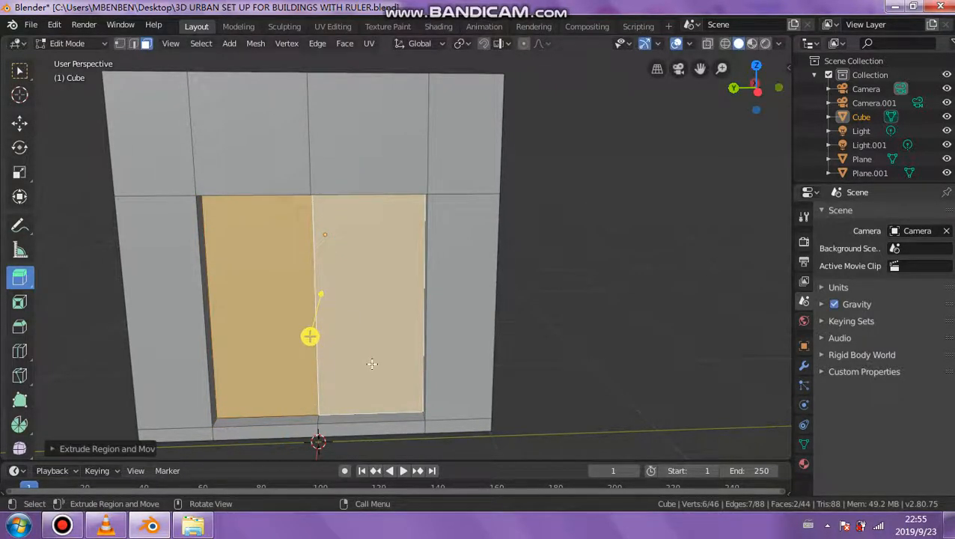
pyautogui.moveTo(372, 364); pyautogui.dragTo(336, 357, button='middle')
pyautogui.hotkey('ctrl', 'z')
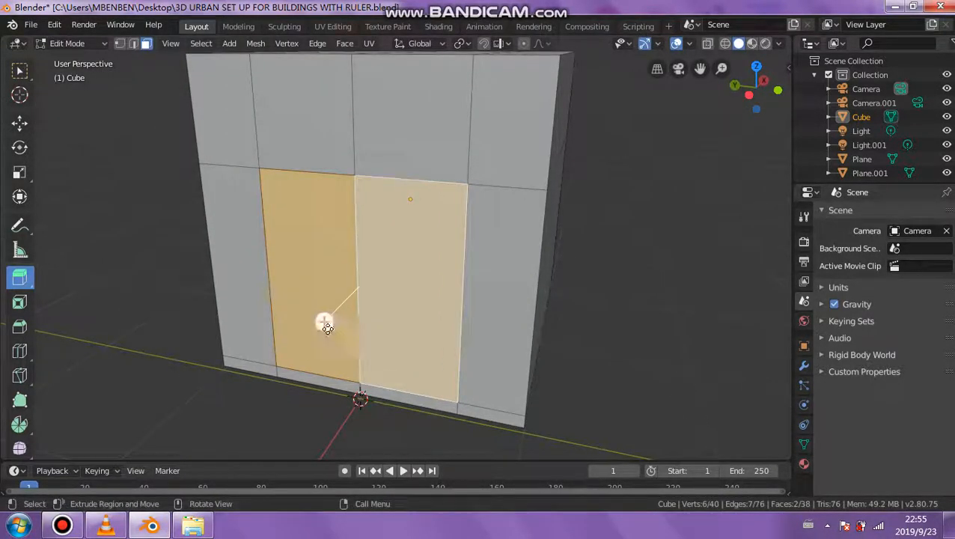
# Step: Extrude the two selected door faces slightly inward with Extrude Region to recess the double door into the cube's front
pyautogui.moveTo(327, 326); pyautogui.dragTo(342, 353)
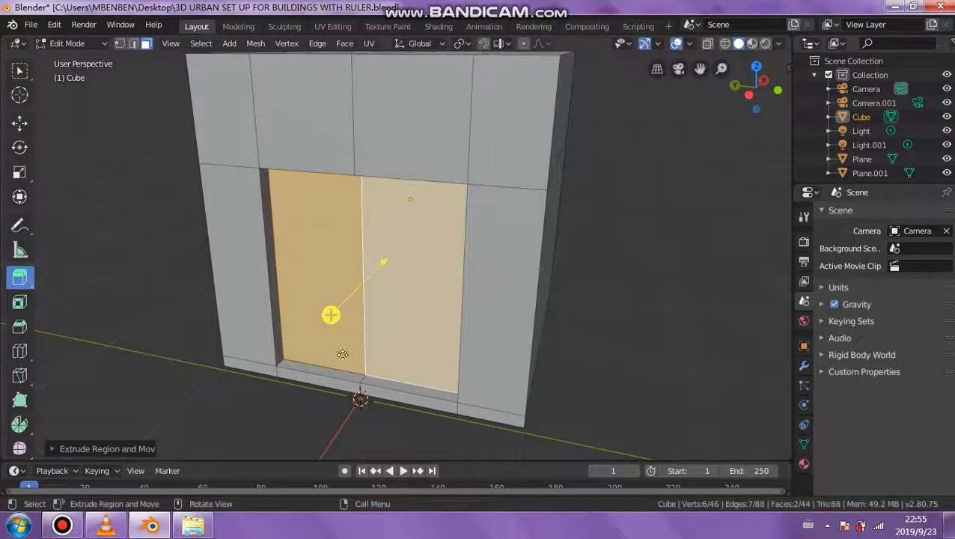
pyautogui.moveTo(342, 354)
pyautogui.mouseDown(button='middle')
pyautogui.moveTo(354, 381)
pyautogui.moveTo(349, 328)
pyautogui.moveTo(345, 345)
pyautogui.mouseUp(button='middle')
pyautogui.click(331, 324)
pyautogui.hotkey('ctrl', 'z')
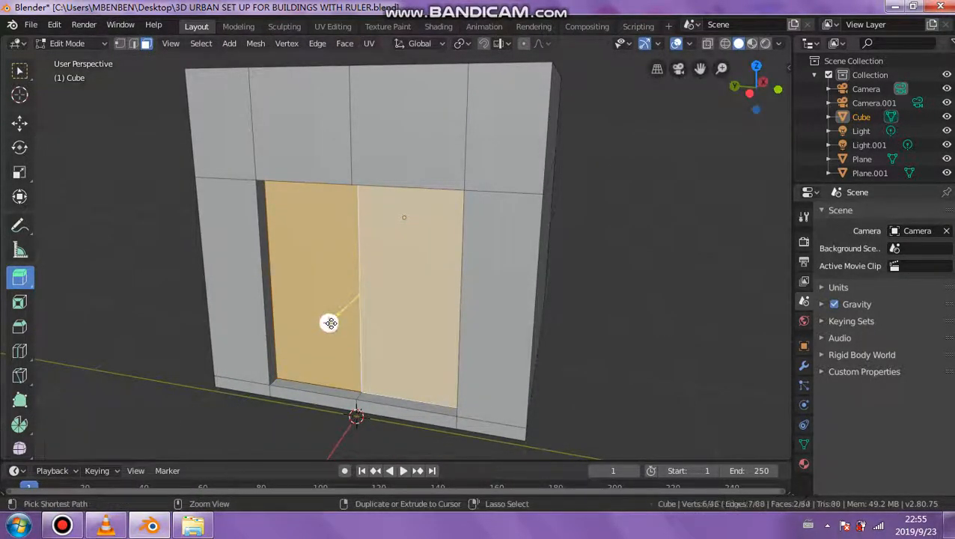
pyautogui.moveTo(324, 327); pyautogui.dragTo(330, 325)
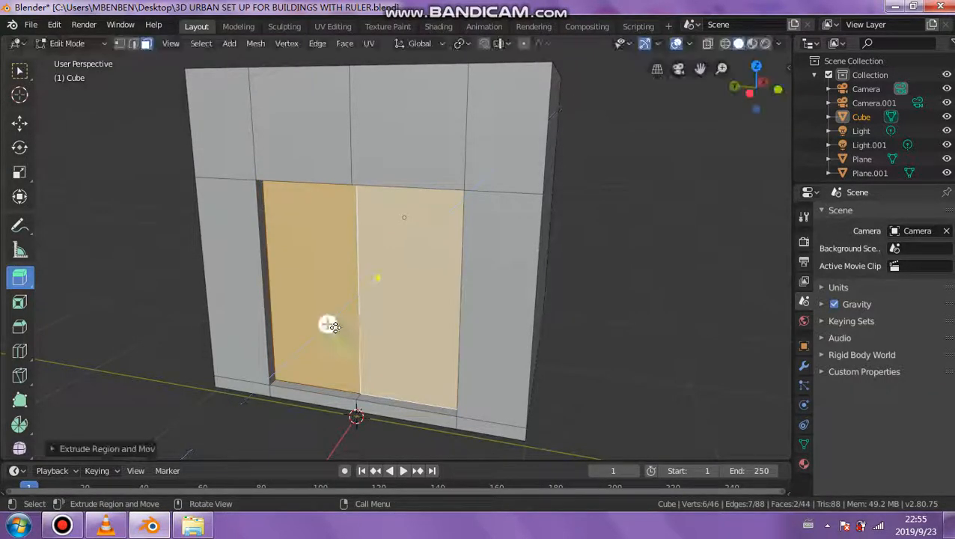
pyautogui.moveTo(334, 327); pyautogui.dragTo(390, 279, button='middle')
pyautogui.scroll(1, 356, 330)
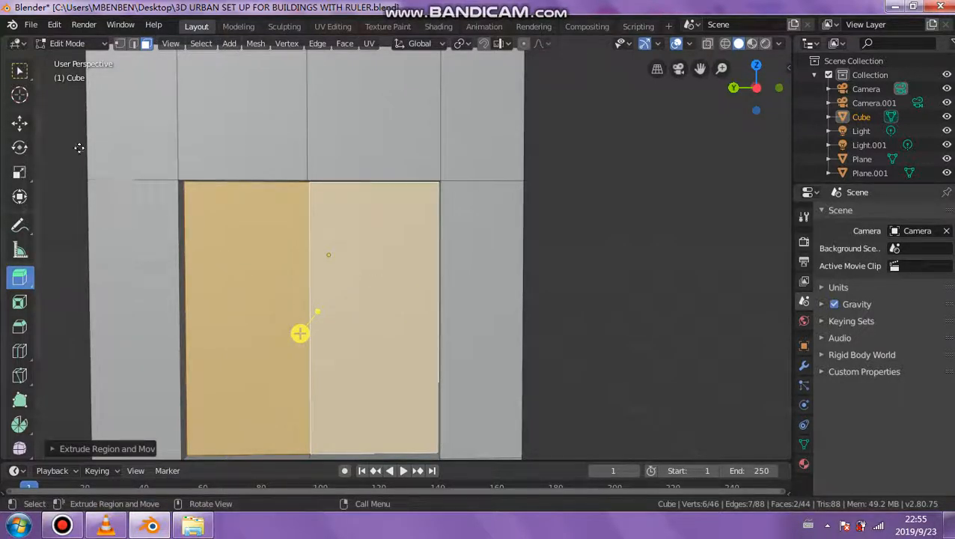
# Step: Try insetting the two recessed door faces together to form a thin border
pyautogui.click(19, 302)
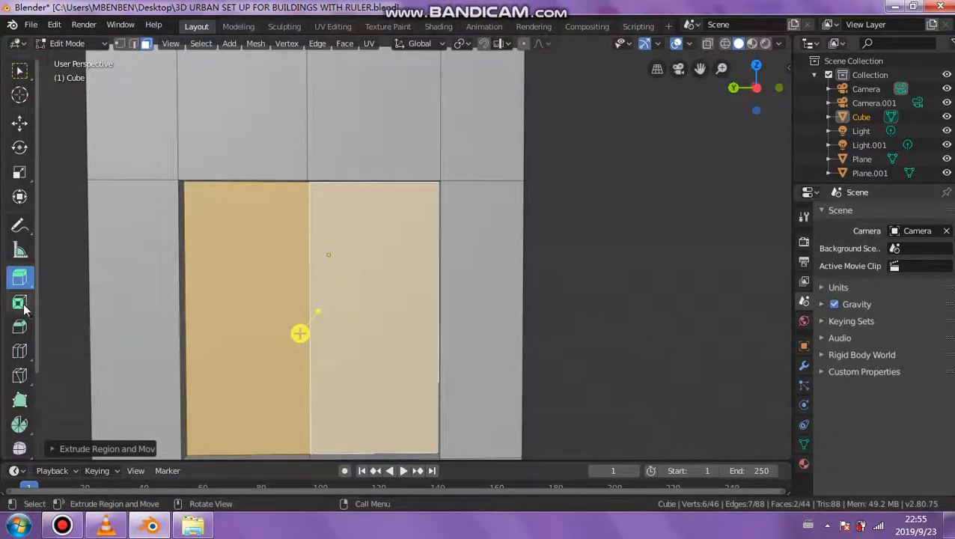
pyautogui.moveTo(293, 284); pyautogui.dragTo(271, 276)
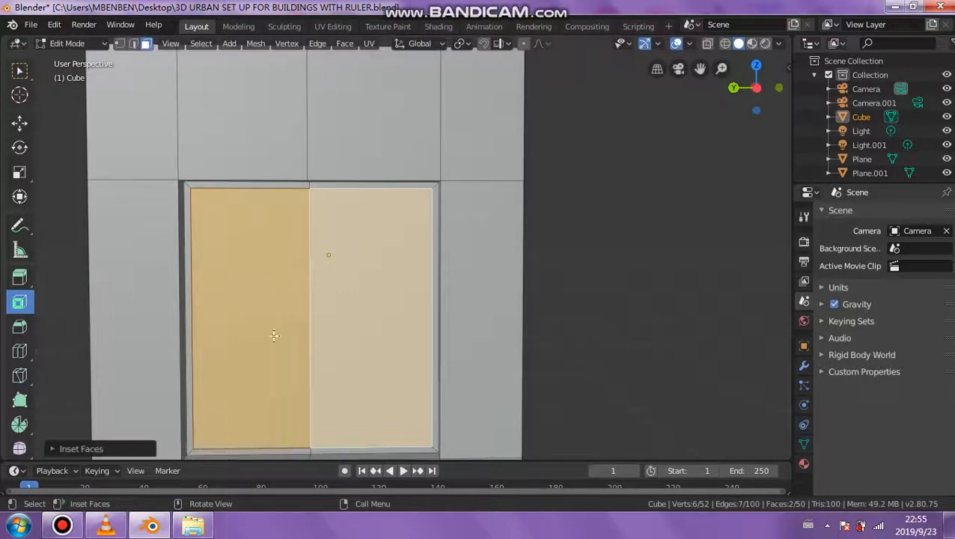
pyautogui.hotkey('ctrl', 'z')
pyautogui.click(30, 283)
pyautogui.click(30, 283)
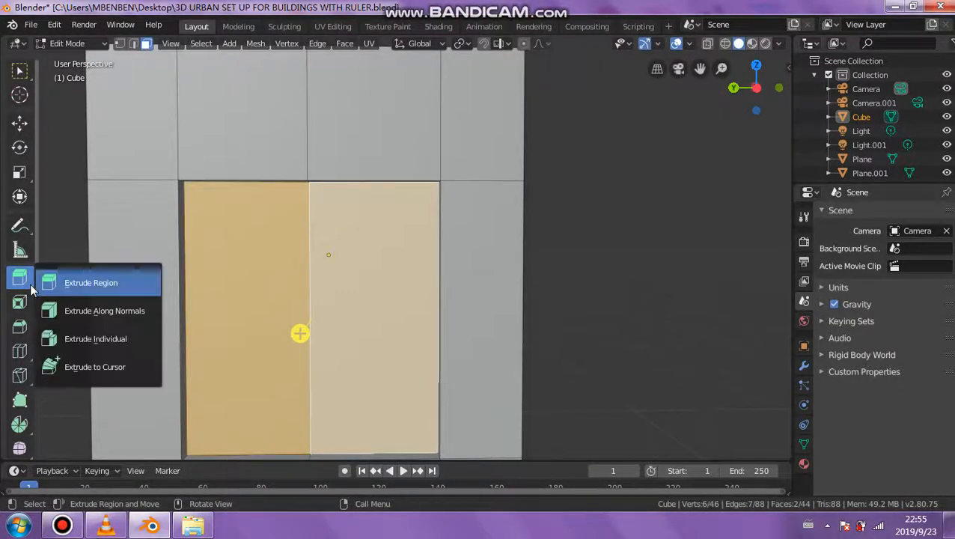
pyautogui.click(55, 337)
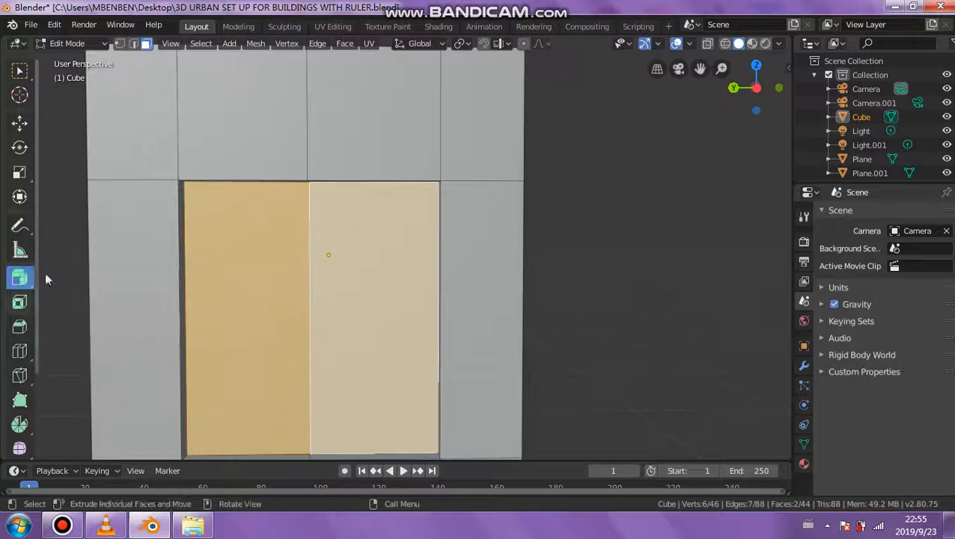
# Step: Inset the two door faces as one region, leaving a thin frame around the double door
pyautogui.moveTo(228, 321); pyautogui.dragTo(324, 335)
pyautogui.scroll(-2, 369, 328)
pyautogui.moveTo(366, 332); pyautogui.dragTo(375, 337, button='middle')
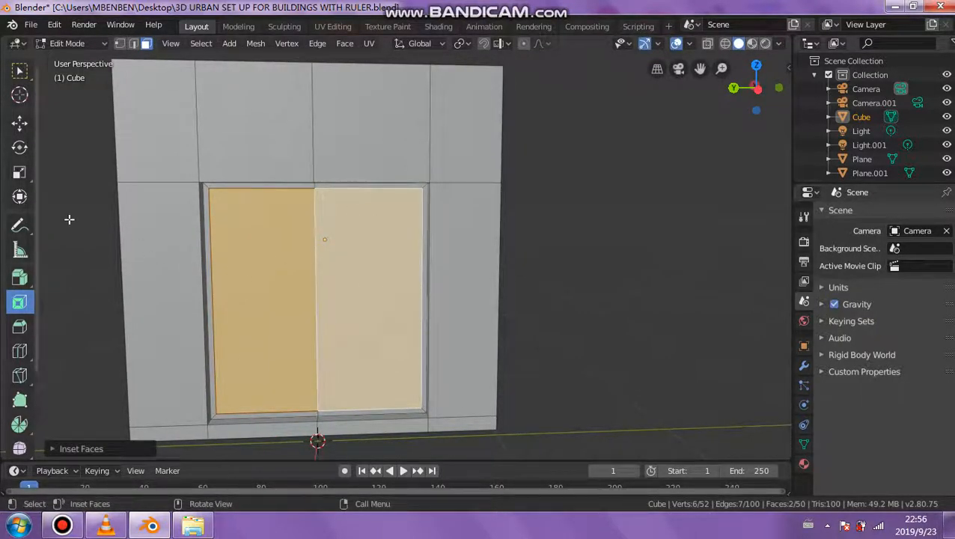
# Step: Try extruding the two inset door faces separately with Extrude Individual
pyautogui.click(19, 278)
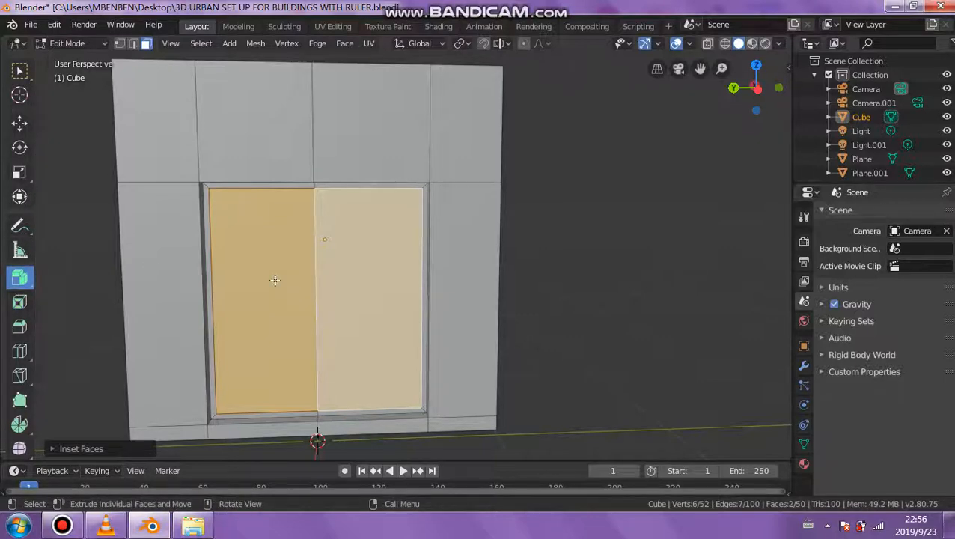
pyautogui.moveTo(324, 239); pyautogui.dragTo(306, 272)
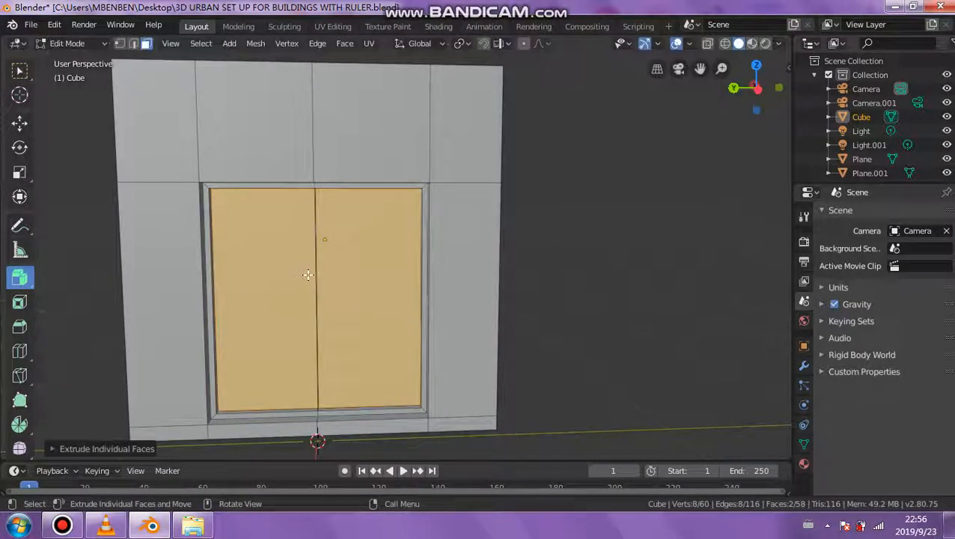
pyautogui.moveTo(306, 273); pyautogui.dragTo(166, 318, button='middle')
pyautogui.hotkey('ctrl', 'z')
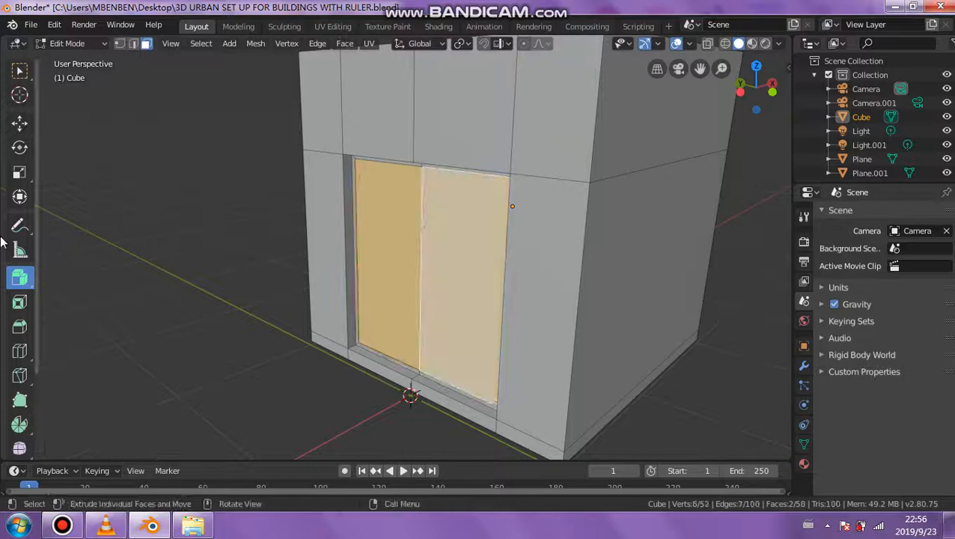
# Step: Extrude the inset door faces slightly inward with Extrude Region, leaving the frame raised, and clear the selection
pyautogui.click(20, 279)
pyautogui.click(71, 279)
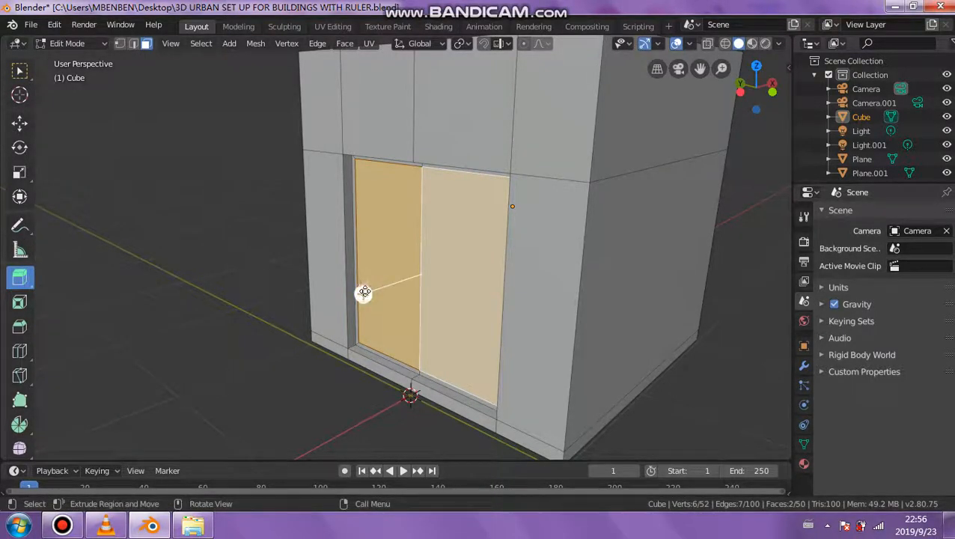
pyautogui.moveTo(364, 292); pyautogui.dragTo(370, 291)
pyautogui.moveTo(370, 291); pyautogui.dragTo(469, 306, button='middle')
pyautogui.scroll(2, 468, 306)
pyautogui.click(608, 294)
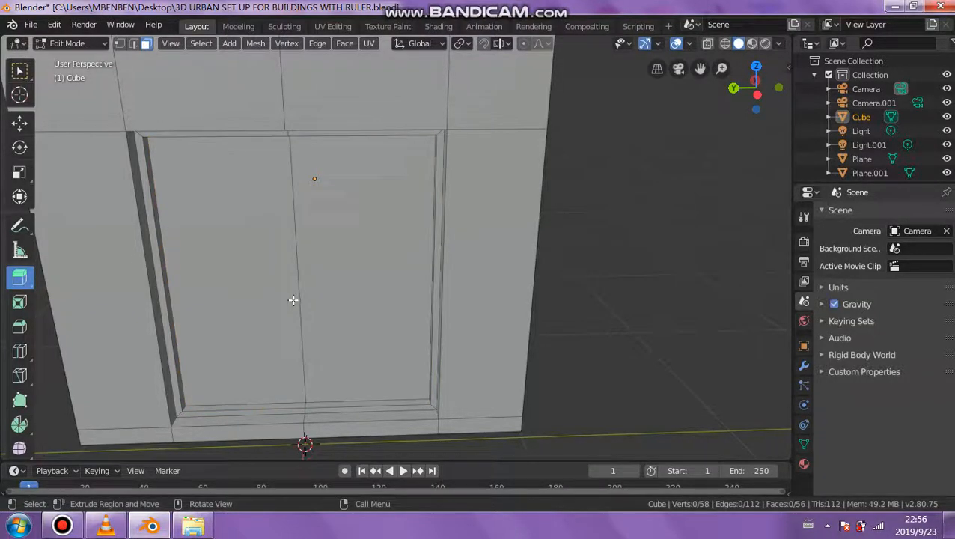
# Step: Select only the door leaf on the positive Y side, extrude it by a tiny amount, and clear the selection
pyautogui.click(291, 299)
pyautogui.moveTo(268, 304); pyautogui.dragTo(235, 307, button='middle')
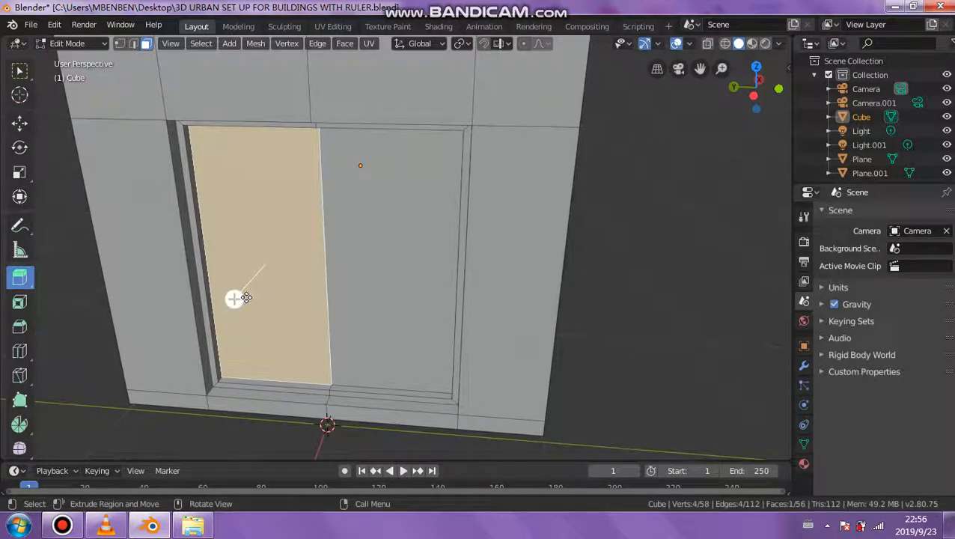
pyautogui.moveTo(247, 298)
pyautogui.mouseDown(button='middle')
pyautogui.moveTo(277, 294)
pyautogui.moveTo(264, 294)
pyautogui.mouseUp(button='middle')
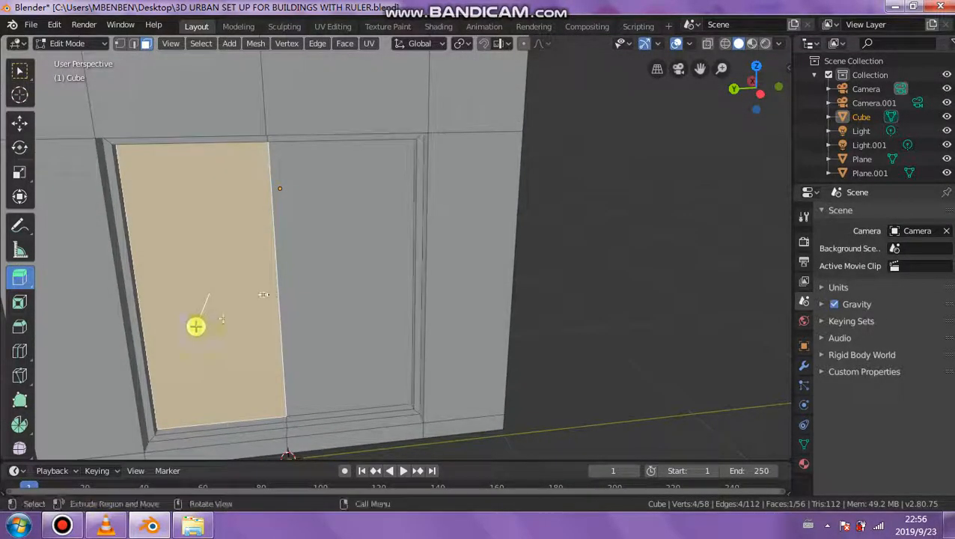
pyautogui.moveTo(196, 324); pyautogui.dragTo(197, 324)
pyautogui.moveTo(303, 317); pyautogui.dragTo(330, 315, button='middle')
pyautogui.click(612, 247)
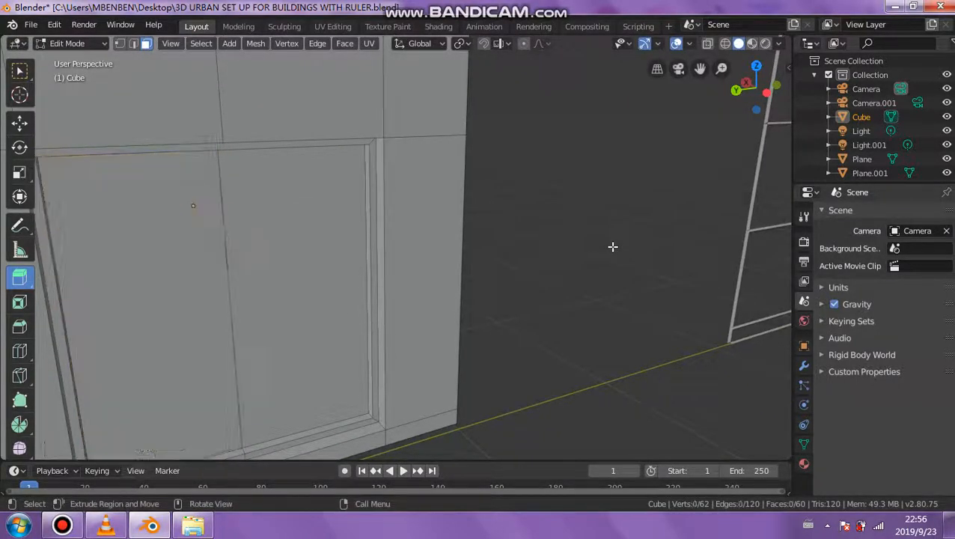
# Step: Return the cube to Object Mode and set the viewport shading to Rendered
pyautogui.moveTo(568, 244); pyautogui.dragTo(521, 242, button='middle')
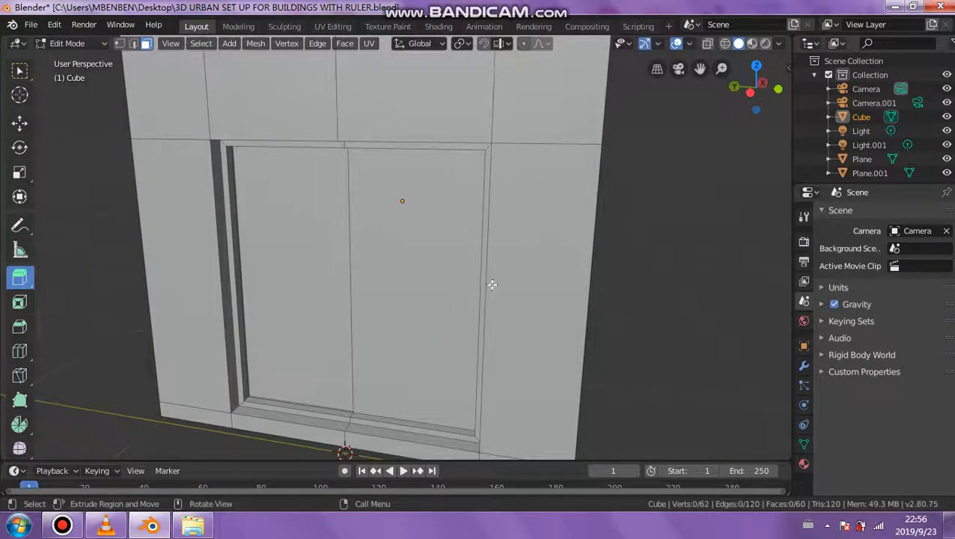
pyautogui.moveTo(491, 284); pyautogui.dragTo(628, 259, button='middle')
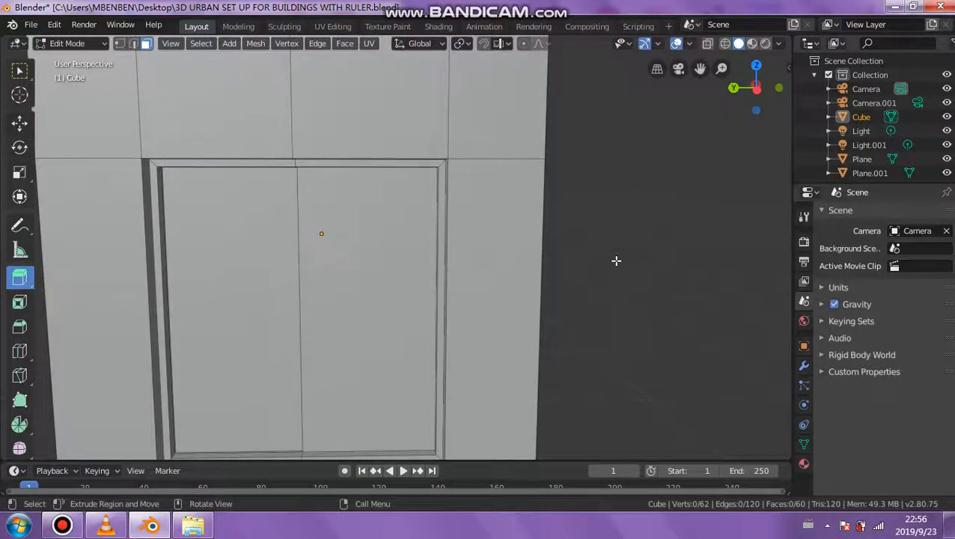
pyautogui.scroll(-5, 616, 261)
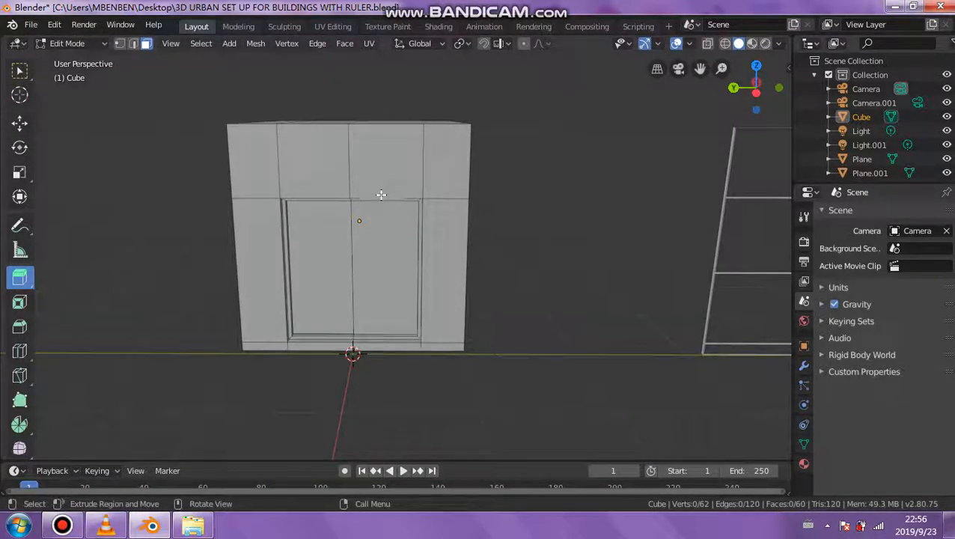
pyautogui.click(90, 47)
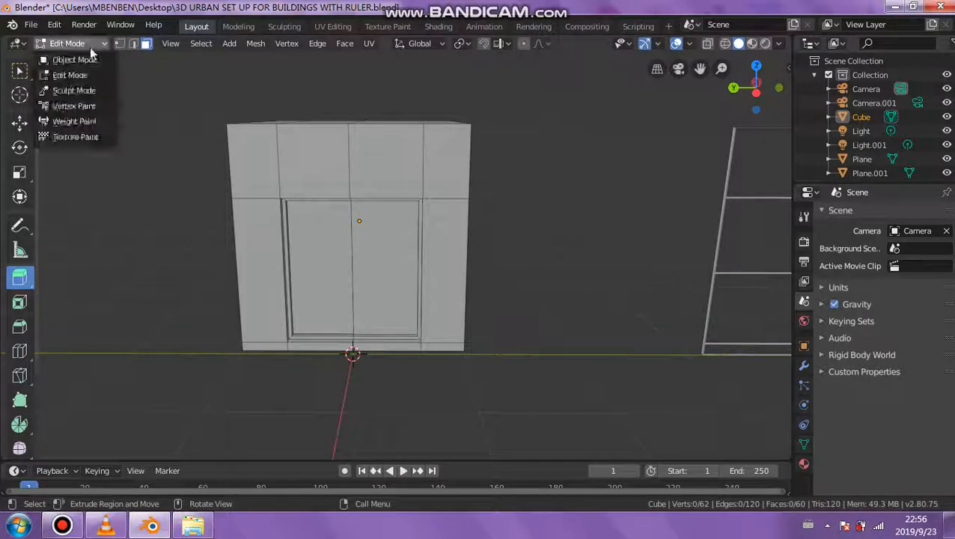
pyautogui.click(71, 58)
pyautogui.scroll(-2, 341, 121)
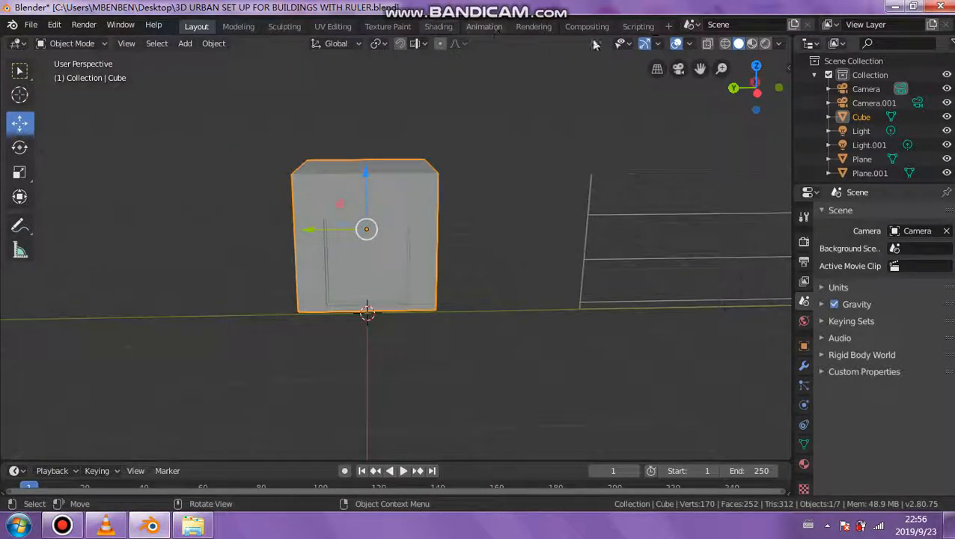
pyautogui.click(764, 43)
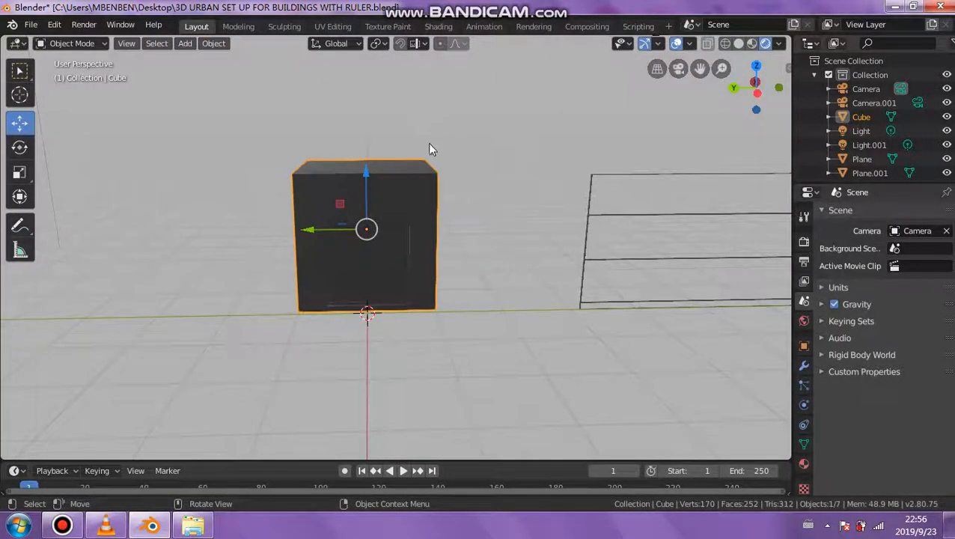
# Step: Move the first light from its place beside the cube to the area in front of the door side
pyautogui.moveTo(433, 147); pyautogui.dragTo(264, 120, button='middle')
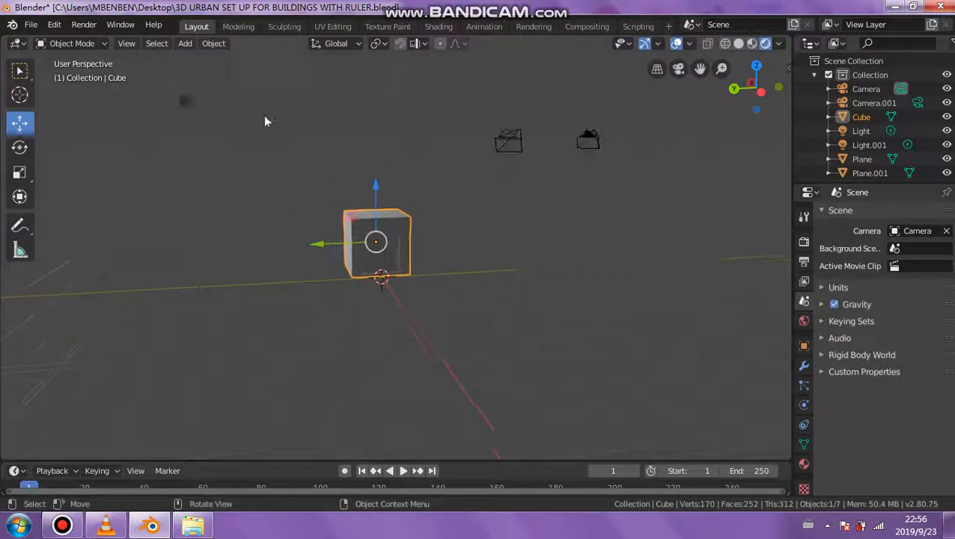
pyautogui.click(183, 102)
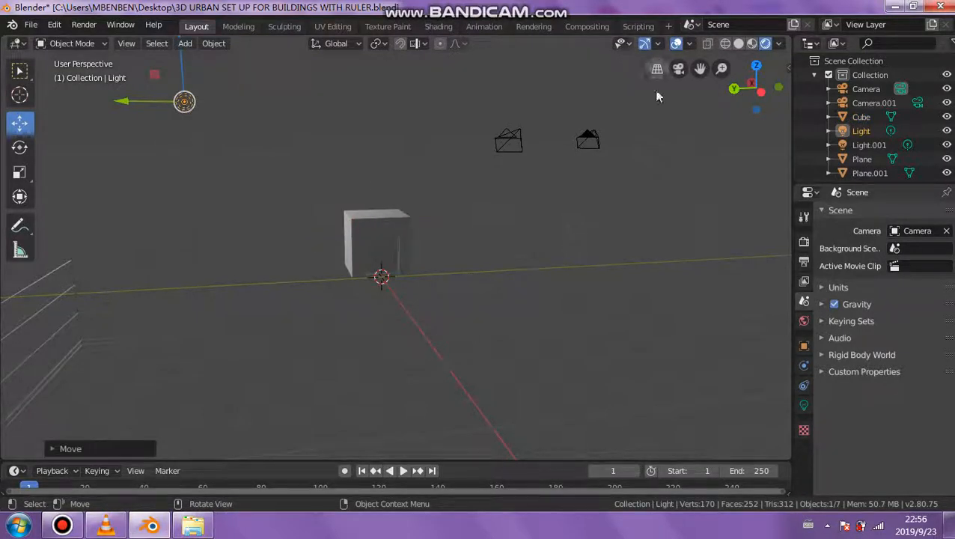
pyautogui.click(756, 66)
pyautogui.press('g')
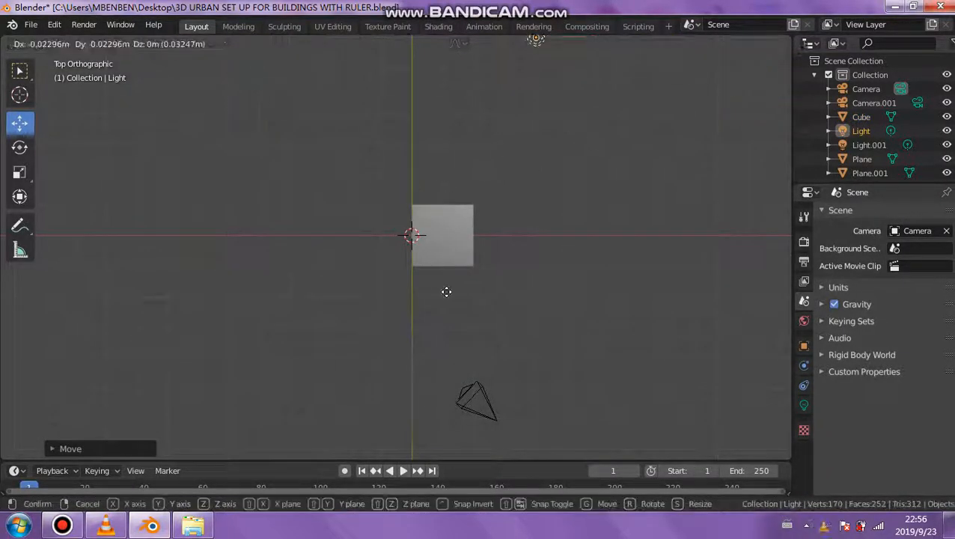
pyautogui.click(330, 64)
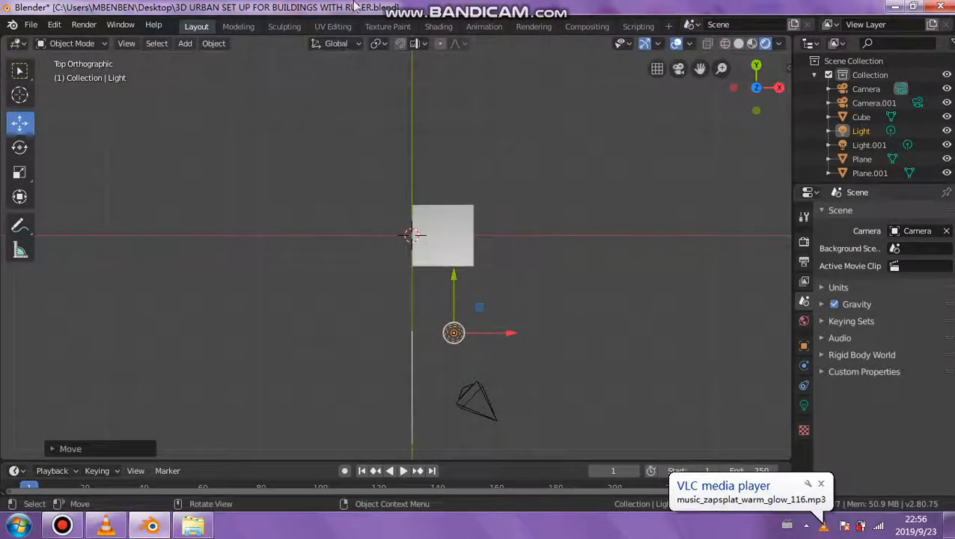
pyautogui.moveTo(419, 246); pyautogui.dragTo(556, 248, button='middle')
pyautogui.press('g')
pyautogui.click(360, 374)
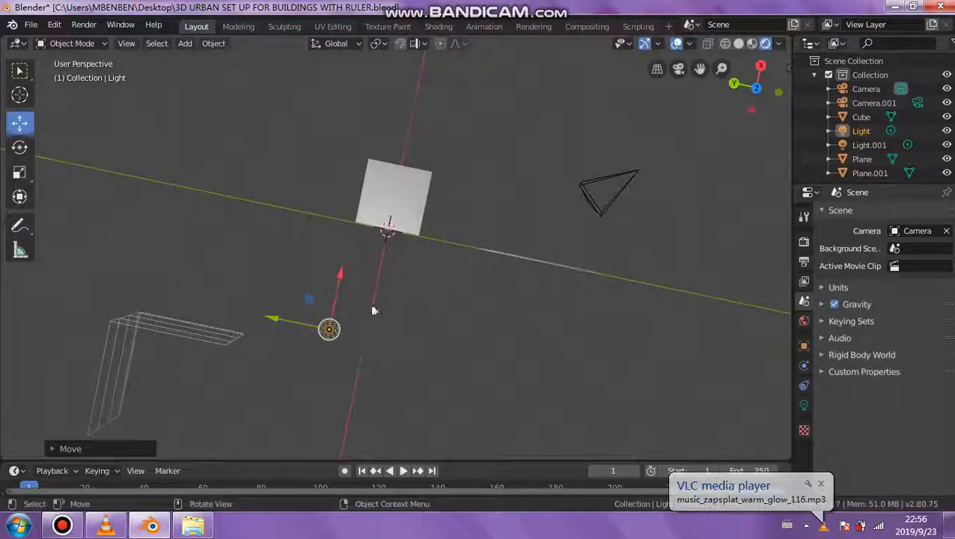
pyautogui.moveTo(373, 311); pyautogui.dragTo(381, 184, button='middle')
pyautogui.scroll(7, 388, 298)
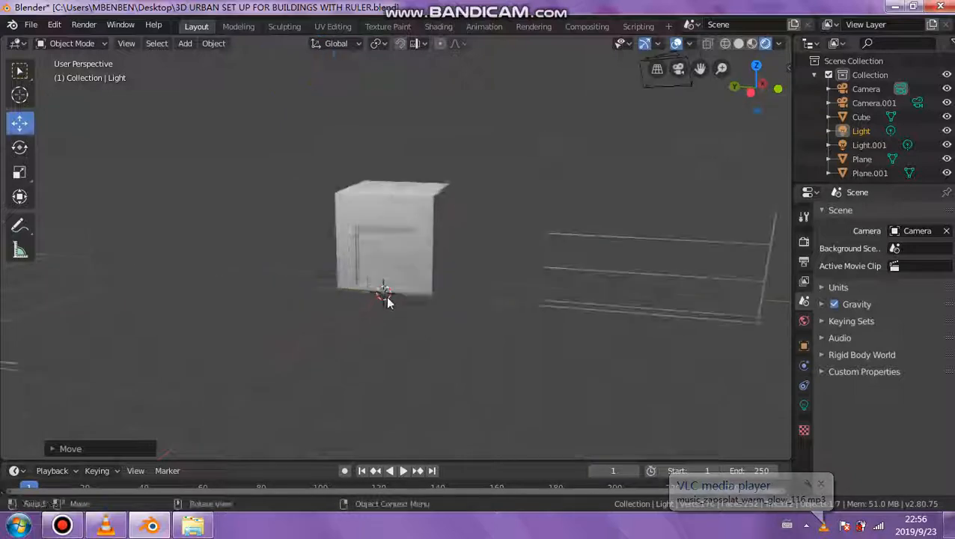
pyautogui.moveTo(406, 288); pyautogui.dragTo(496, 272, button='middle')
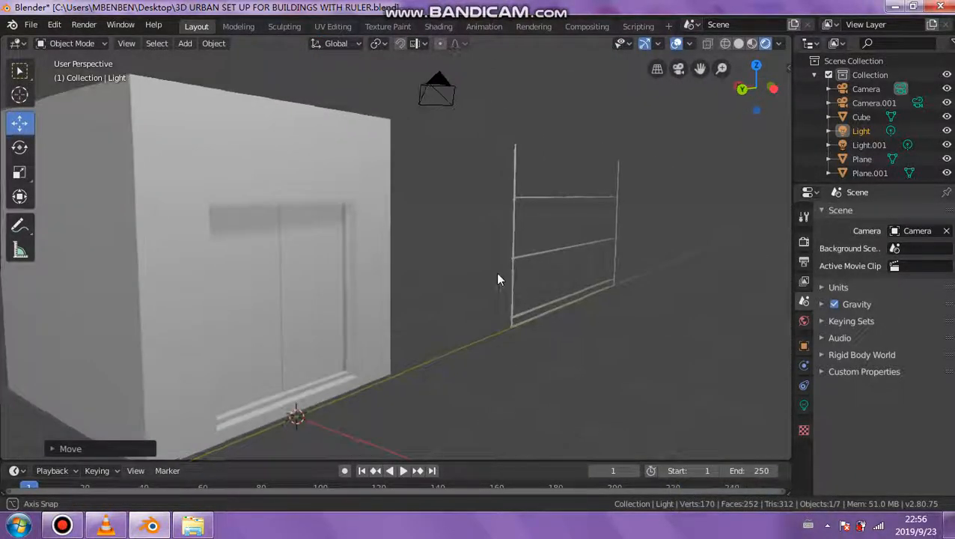
# Step: Readjust the light's position in front of the cube so it brings out the recessed door, and deselect it
pyautogui.scroll(-5, 336, 254)
pyautogui.moveTo(413, 260); pyautogui.dragTo(382, 159, button='middle')
pyautogui.moveTo(378, 150); pyautogui.dragTo(563, 277)
pyautogui.moveTo(400, 273); pyautogui.dragTo(323, 262, button='middle')
pyautogui.moveTo(332, 271); pyautogui.dragTo(198, 211)
pyautogui.moveTo(311, 277); pyautogui.dragTo(390, 241, button='middle')
pyautogui.scroll(8, 381, 290)
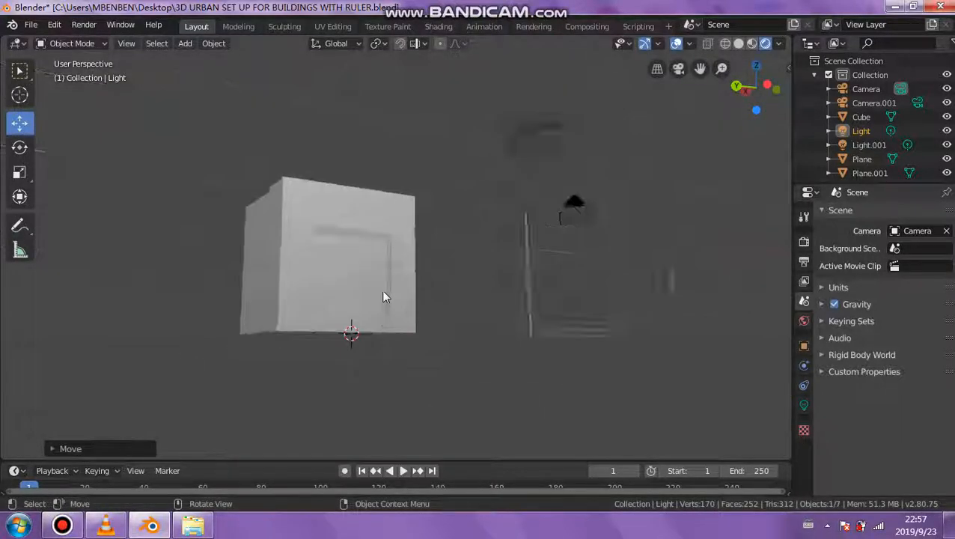
pyautogui.moveTo(381, 309); pyautogui.dragTo(280, 181, button='middle')
pyautogui.scroll(-2, 279, 176)
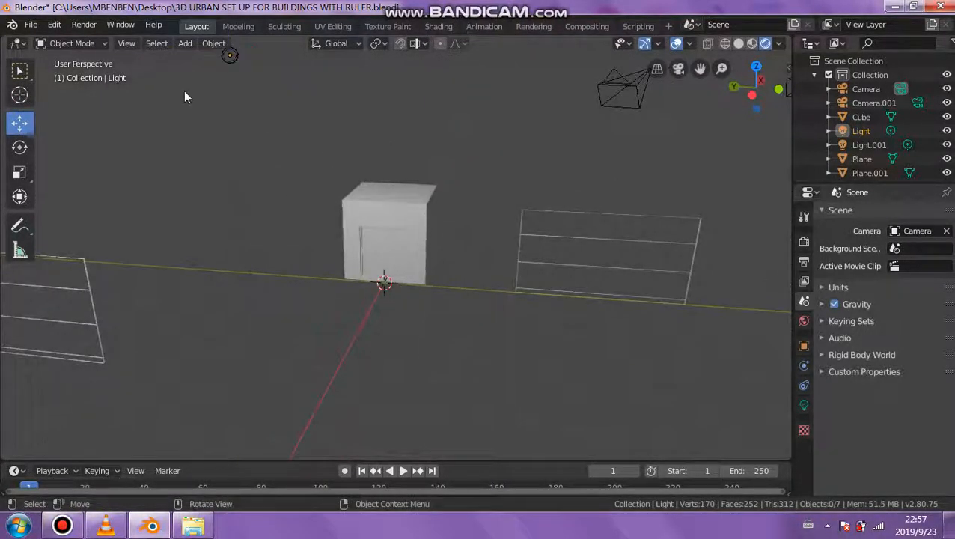
# Step: Select the cube building again
pyautogui.click(380, 217)
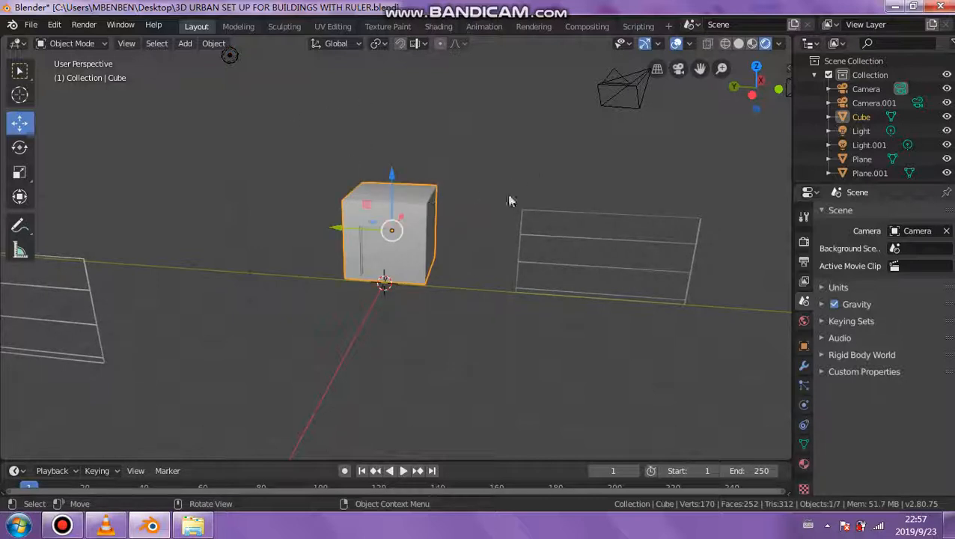
pyautogui.moveTo(378, 194); pyautogui.dragTo(101, 46, button='middle')
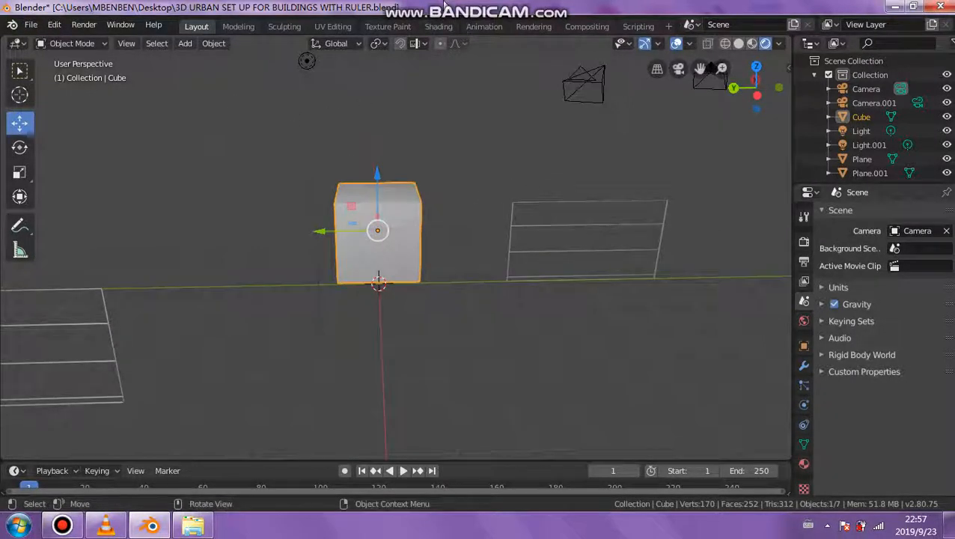
pyautogui.moveTo(449, 5)
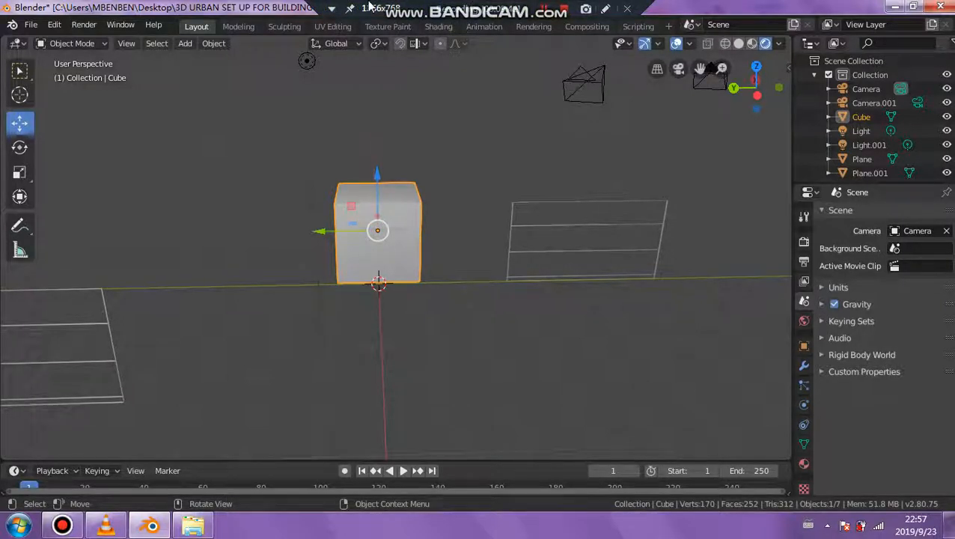